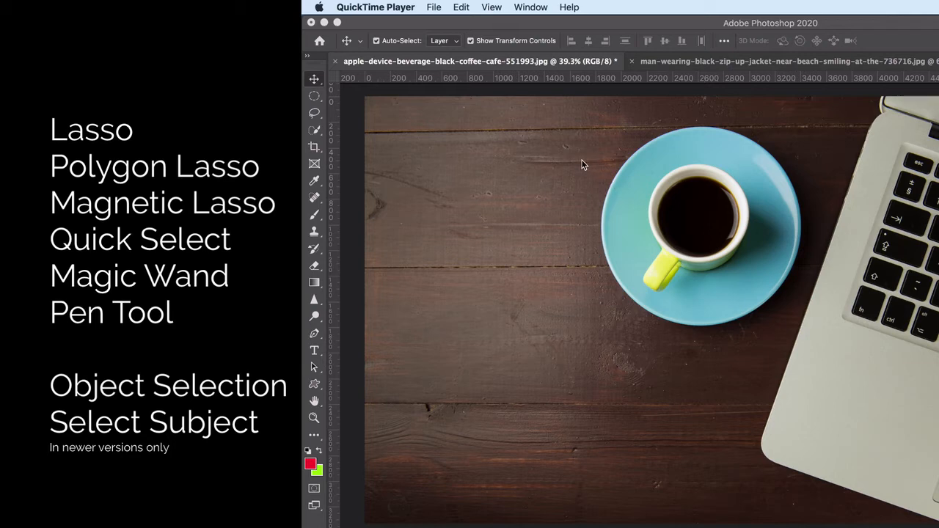
click(314, 131)
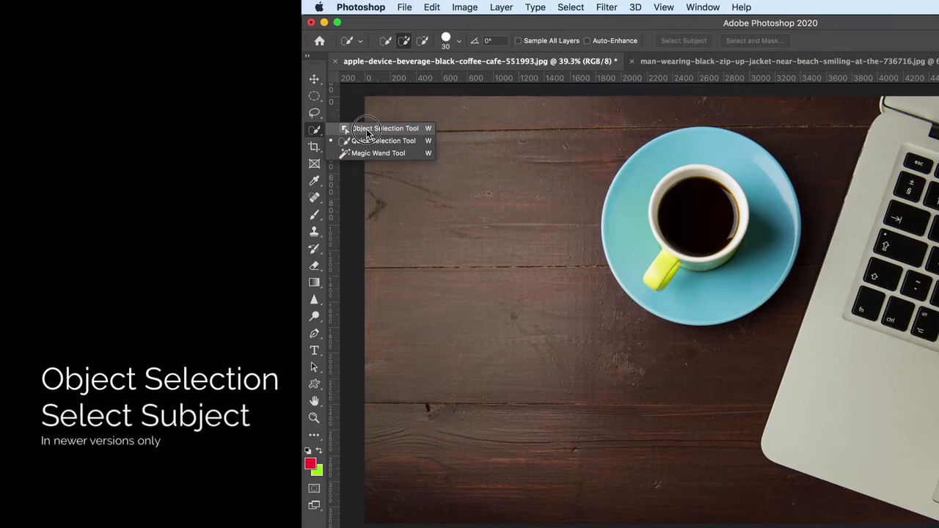
drag(367, 132, 315, 131)
right_click(316, 131)
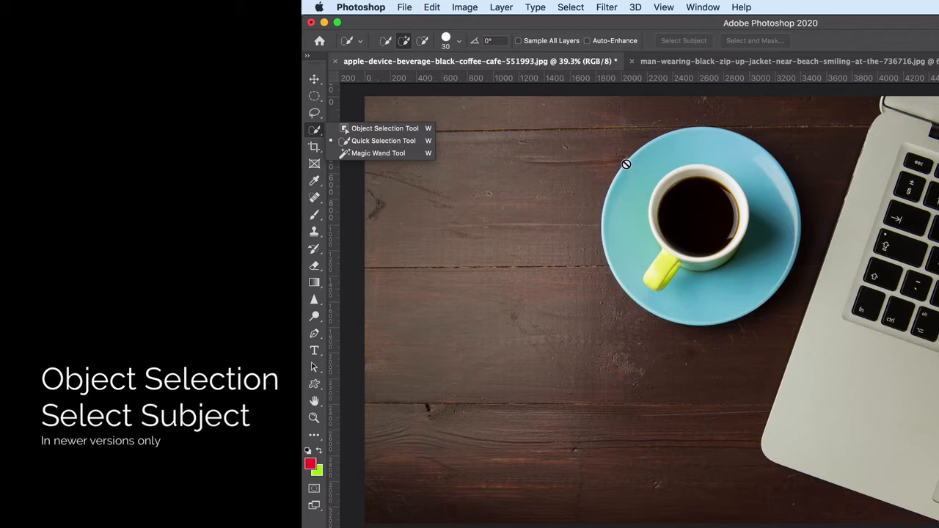
click(320, 133)
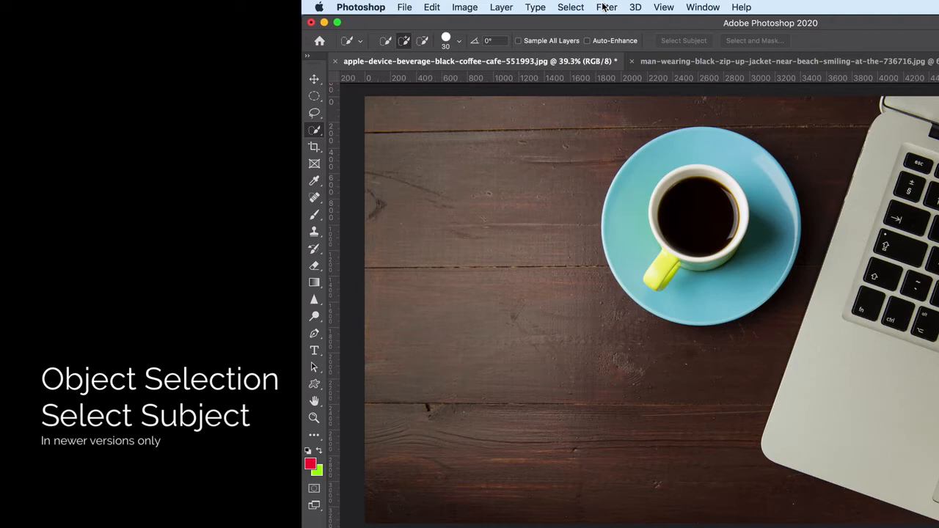
Select the coffee cup and saucer on Layer 0 using the Select Subject command
click(572, 8)
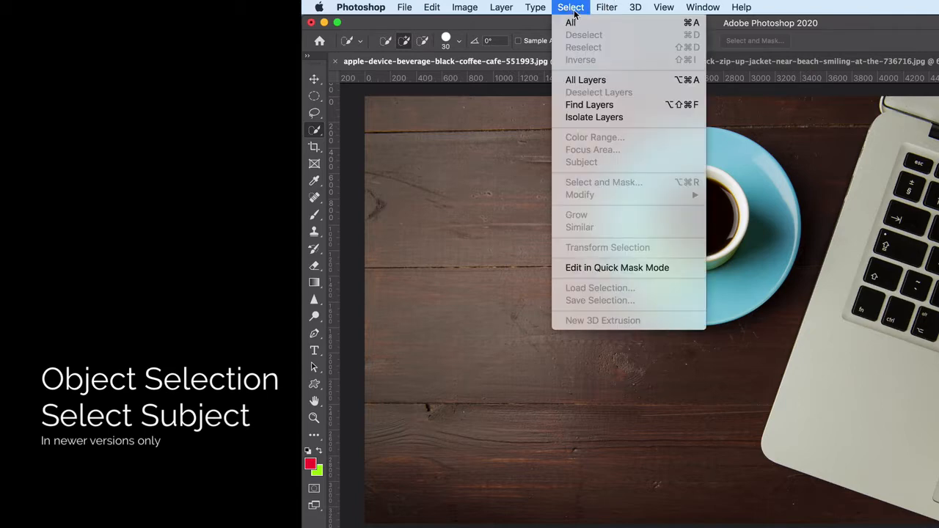
click(568, 5)
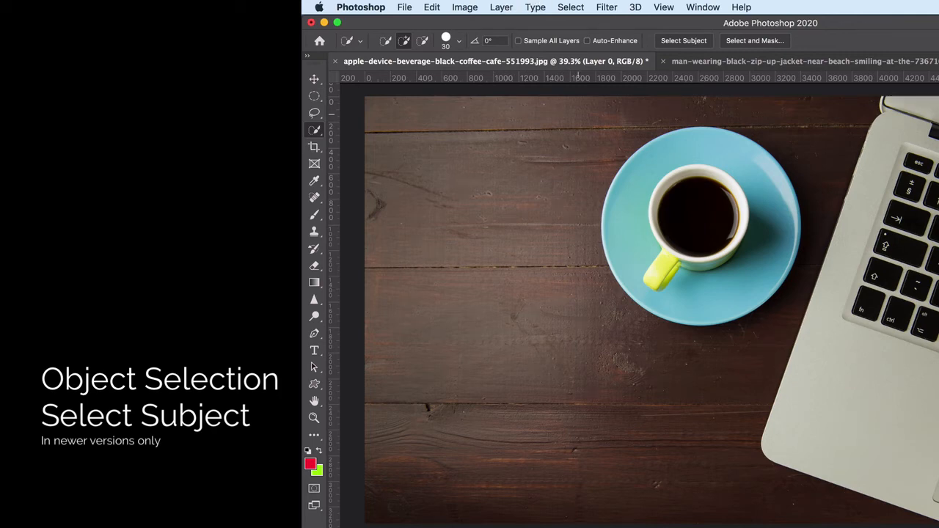
click(564, 4)
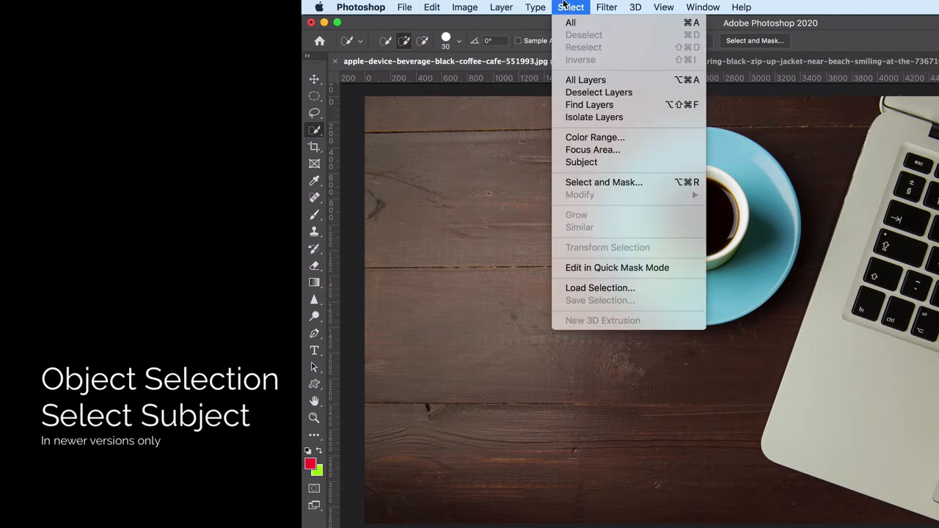
click(593, 162)
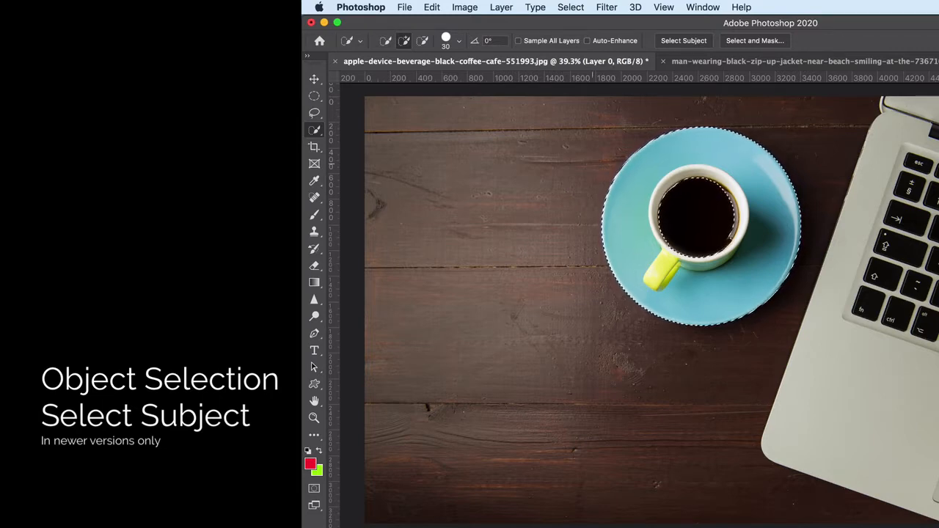
Try deleting the selected cup and saucer pixels, undo the deletion and clear the selection
key(Delete)
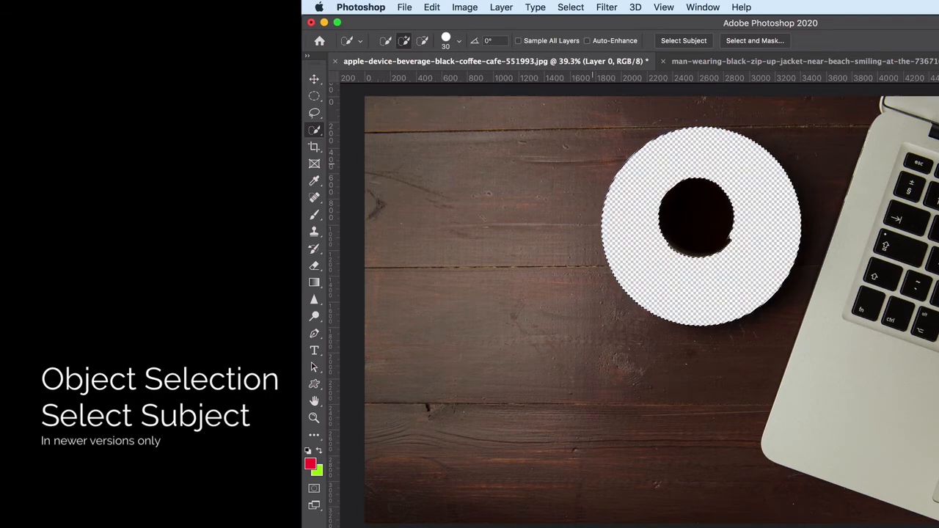
key(super+z)
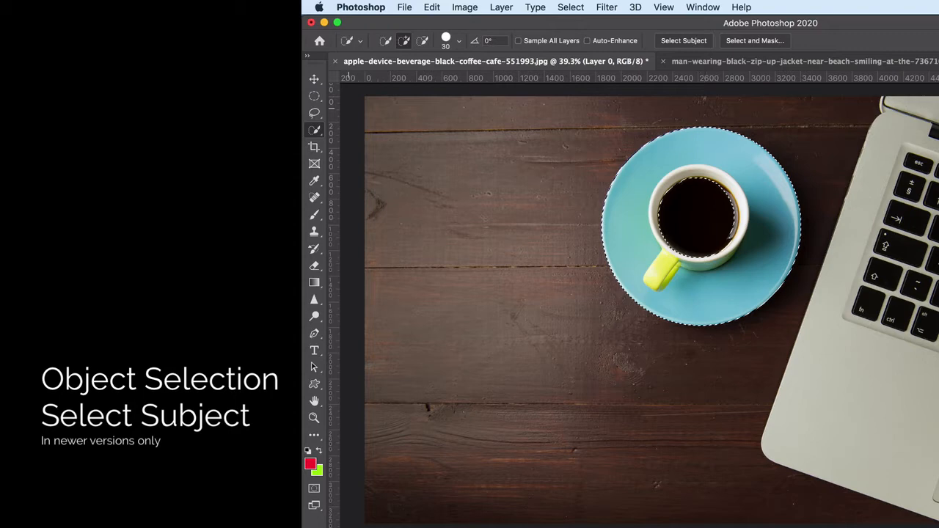
click(313, 96)
click(505, 217)
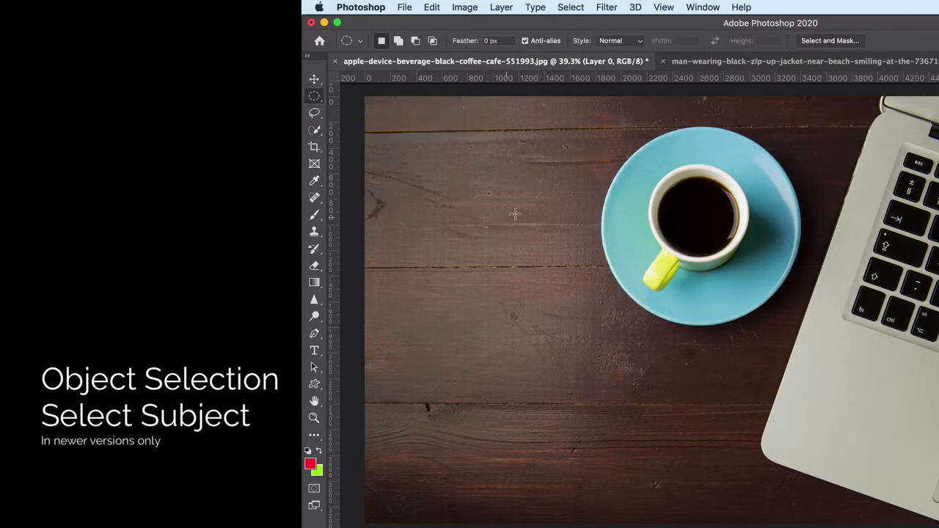
Select the cup and saucer with the Object Selection tool in Rectangle mode and copy them to a new layer
click(316, 134)
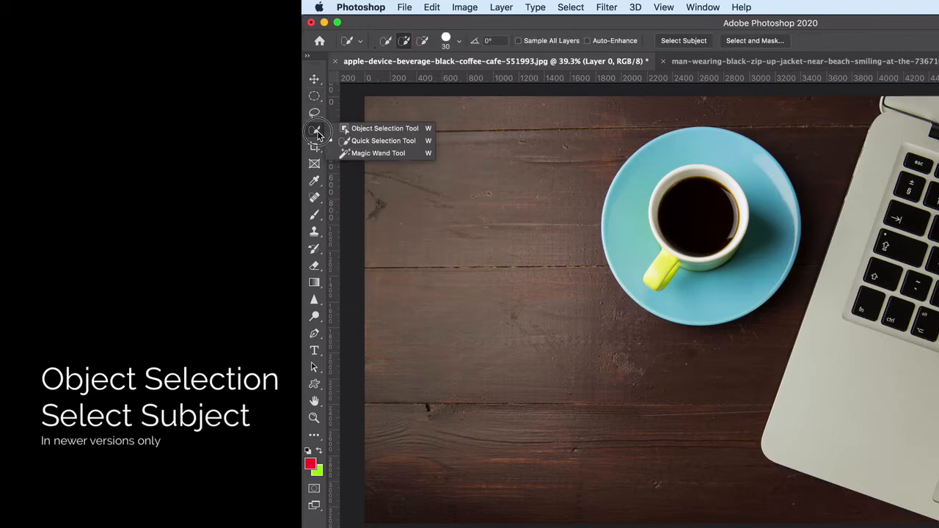
click(372, 129)
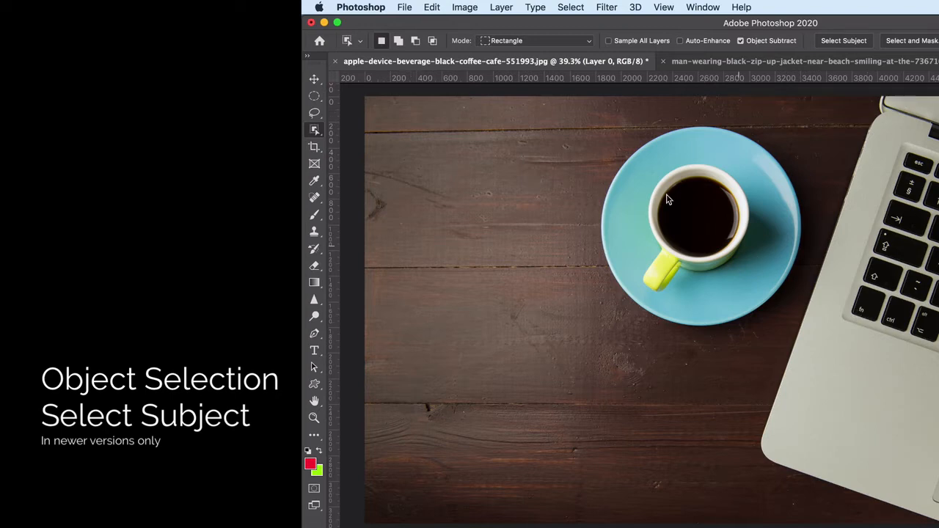
mouse_move(574, 121)
mouse_down()
mouse_move(632, 145)
mouse_move(781, 268)
mouse_move(817, 319)
mouse_move(804, 343)
mouse_up()
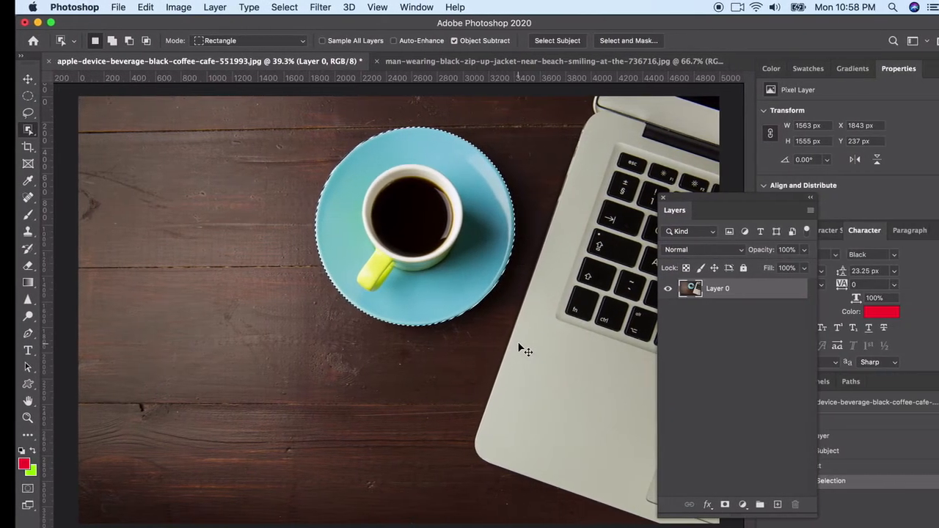
key(super+j)
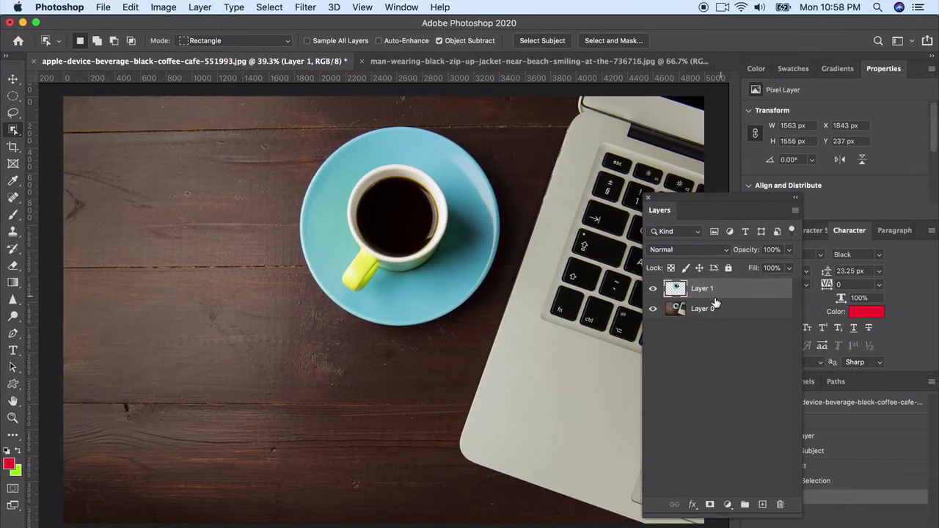
Try moving the copied cup and saucer to about X 502 px, Y 1403 px, and undo the move
click(13, 79)
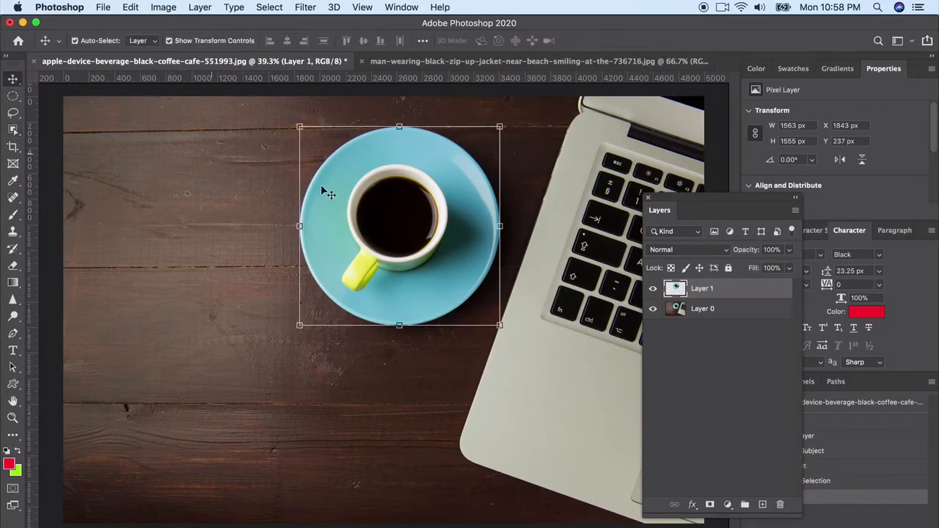
drag(390, 242, 246, 352)
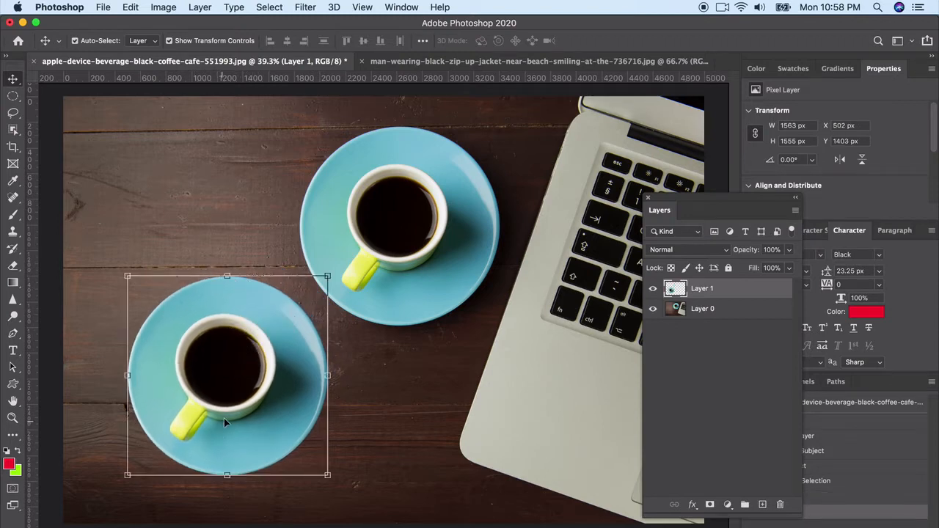
key(super+z)
Hide Layer 1, which holds the copied cup and saucer
click(653, 289)
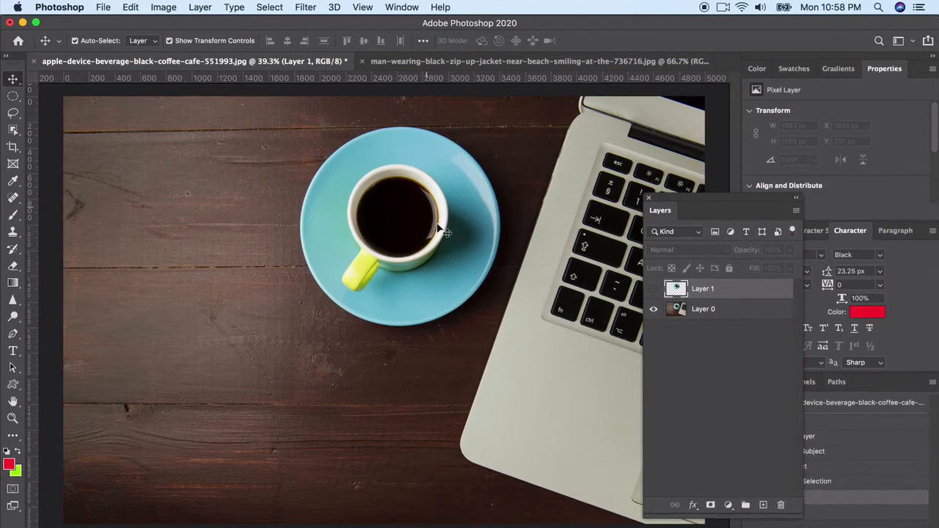
scroll(442, 231, up, 4)
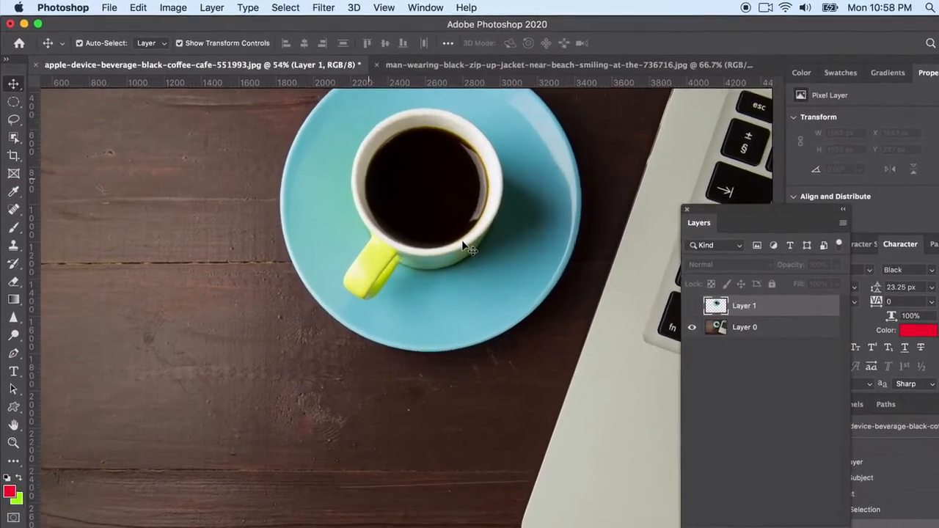
scroll(442, 231, up, 4)
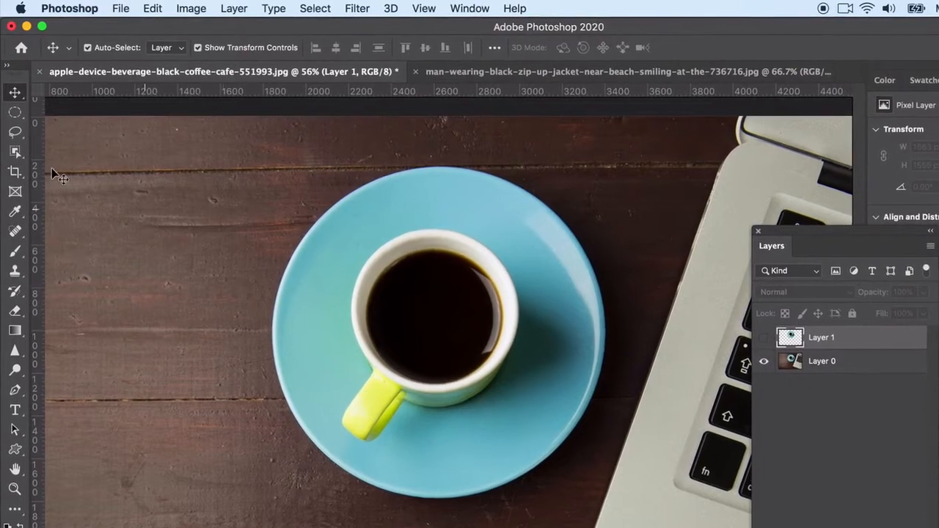
Try outlining the whole saucer freehand with the Lasso tool, and undo the selection
click(12, 130)
click(12, 139)
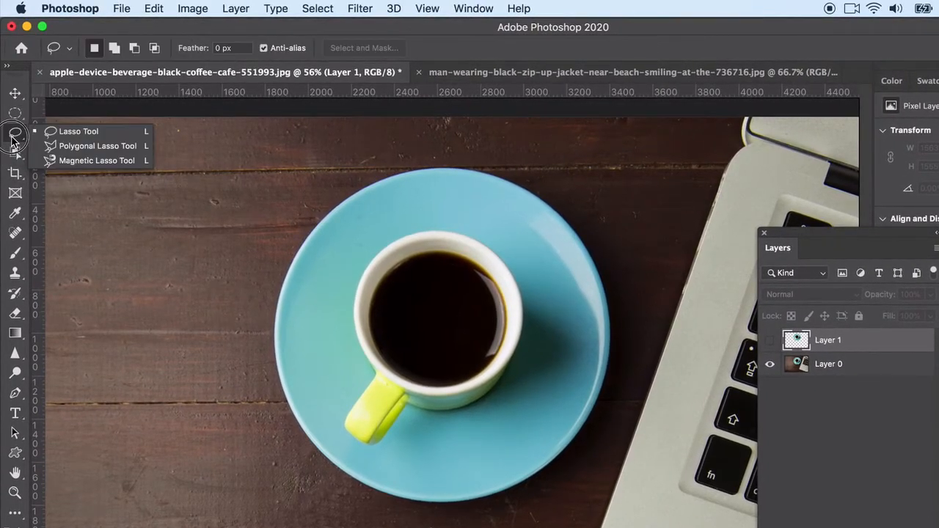
click(75, 136)
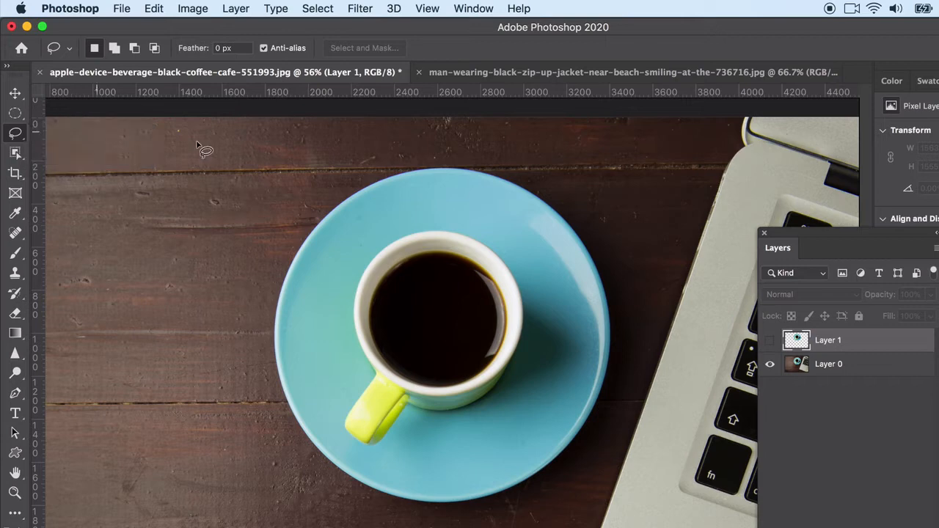
mouse_move(303, 245)
mouse_down()
mouse_move(353, 193)
mouse_move(426, 168)
mouse_move(508, 176)
mouse_move(565, 218)
mouse_move(607, 311)
mouse_move(611, 350)
mouse_move(604, 392)
mouse_move(561, 465)
mouse_move(467, 513)
mouse_move(419, 518)
mouse_move(382, 503)
mouse_move(307, 431)
mouse_move(288, 296)
mouse_move(303, 244)
mouse_up()
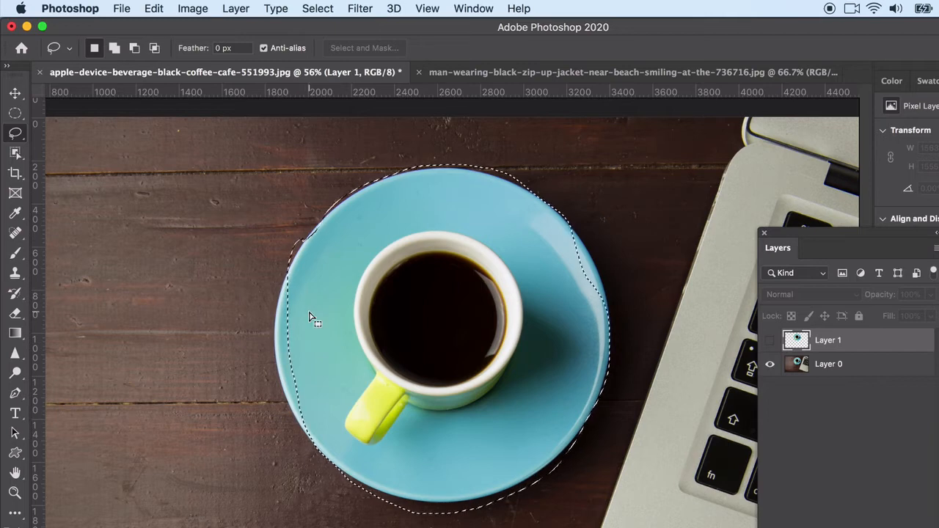
key(super+z)
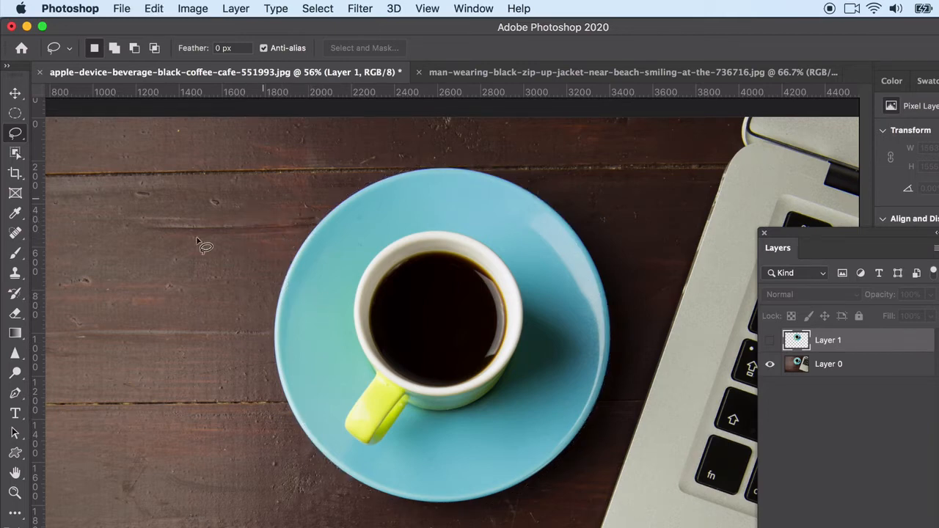
Try an open freehand Lasso loop on the wood beside the saucer, and undo it
click(177, 249)
mouse_move(178, 250)
mouse_down()
mouse_move(209, 208)
mouse_move(275, 296)
mouse_move(213, 241)
mouse_up()
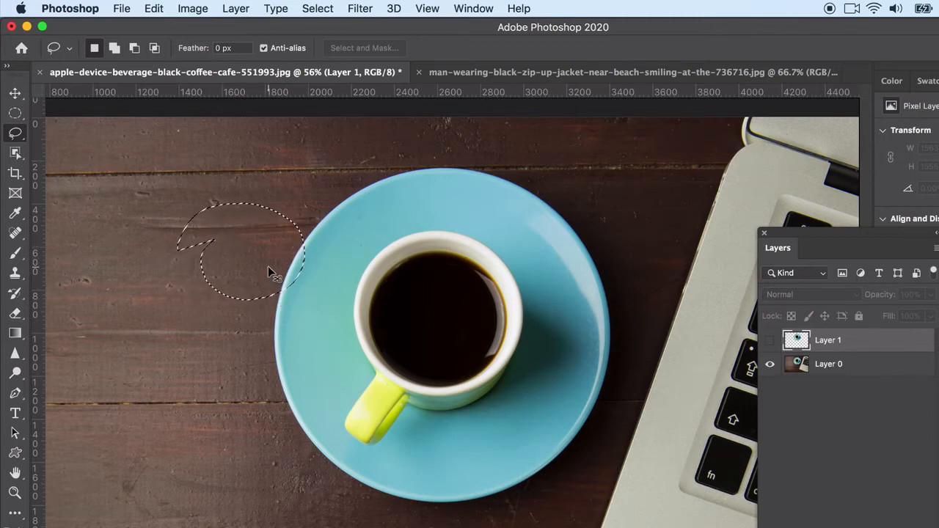
key(super+z)
Trace the saucer's full outer edge with the Magnetic Lasso tool and close the selection at its starting point
click(16, 134)
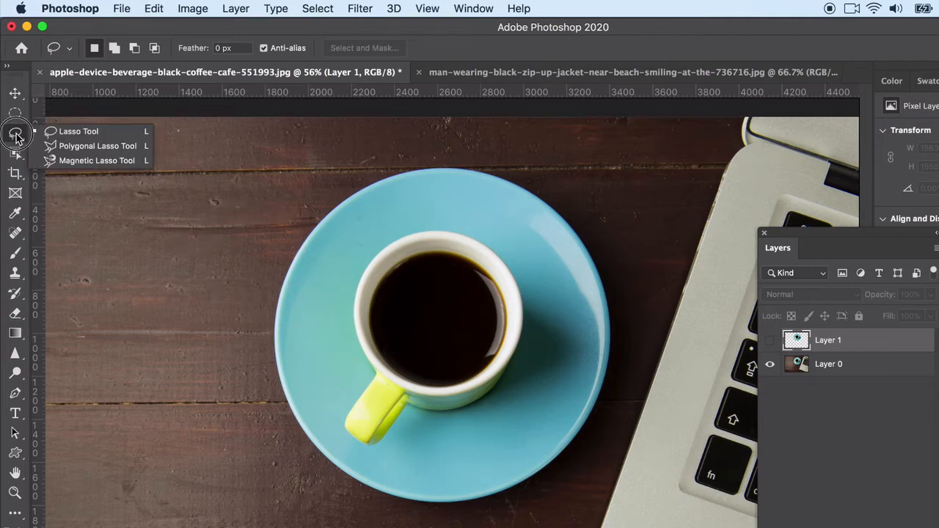
click(86, 163)
click(296, 255)
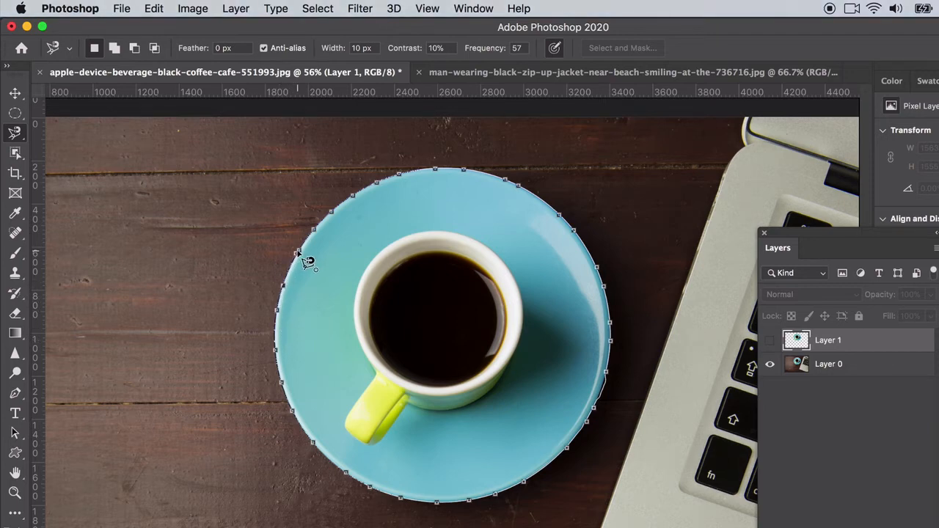
click(298, 253)
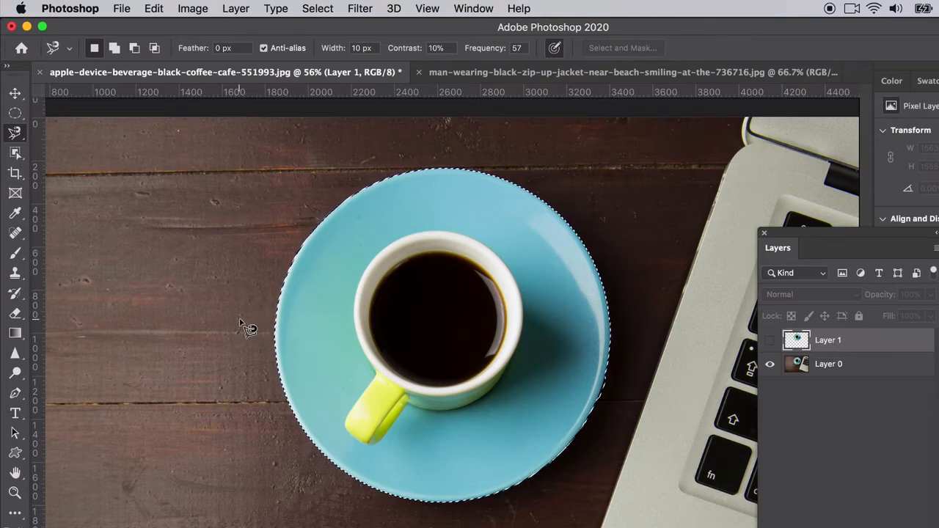
Try adding a Magnetic Lasso loop across the saucer's lower-right edge to the selection, and undo the addition
scroll(567, 433, up, 5)
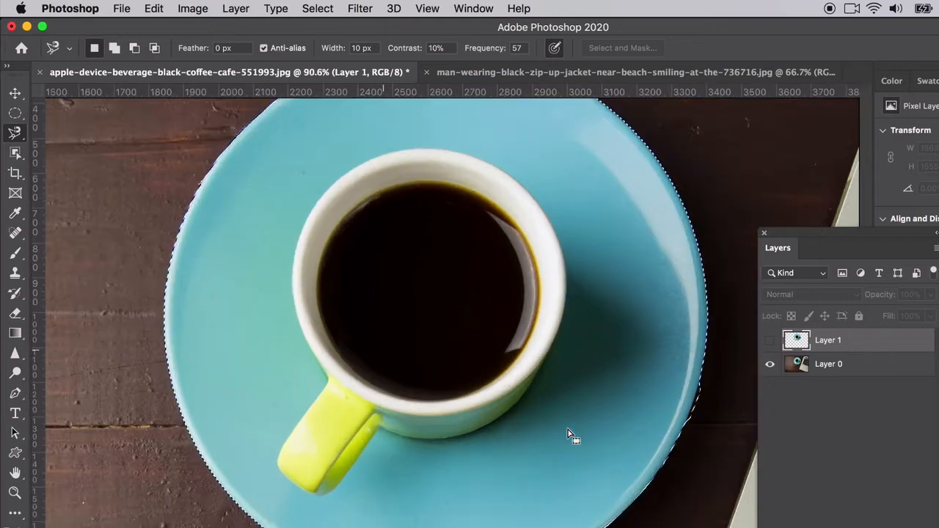
scroll(569, 434, right, 3)
scroll(568, 434, down, 2)
scroll(570, 434, up, 4)
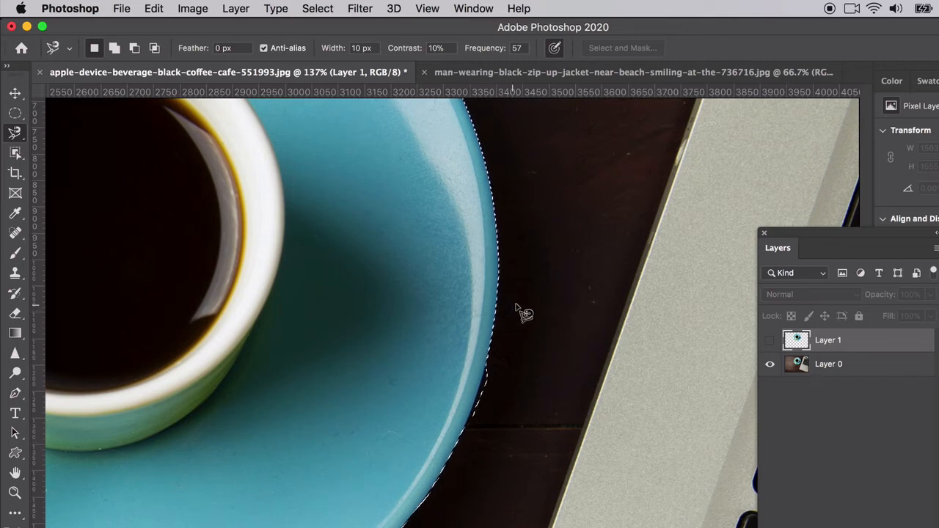
shift+click(495, 339)
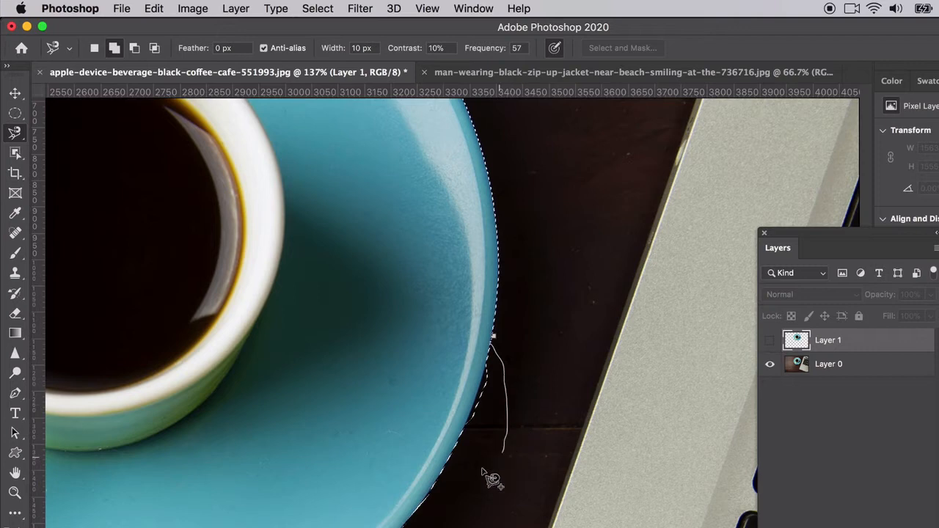
click(496, 340)
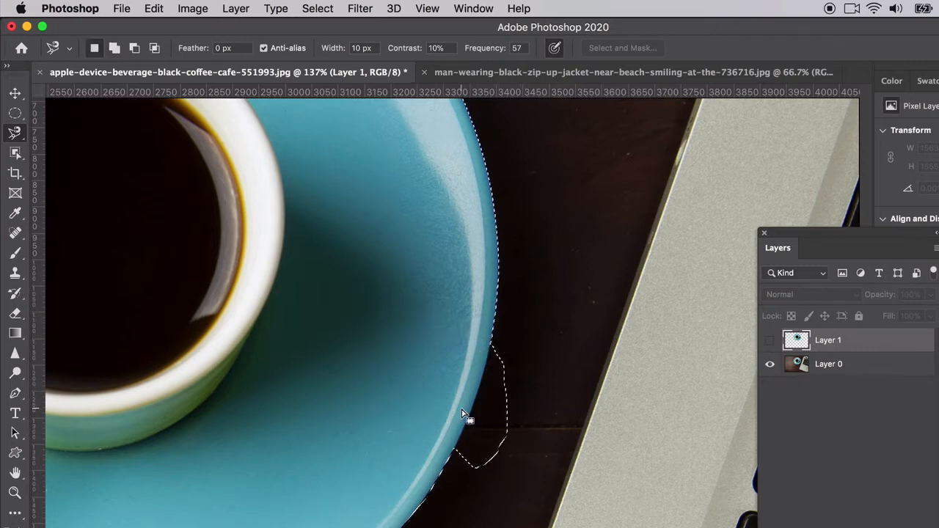
key(super+z)
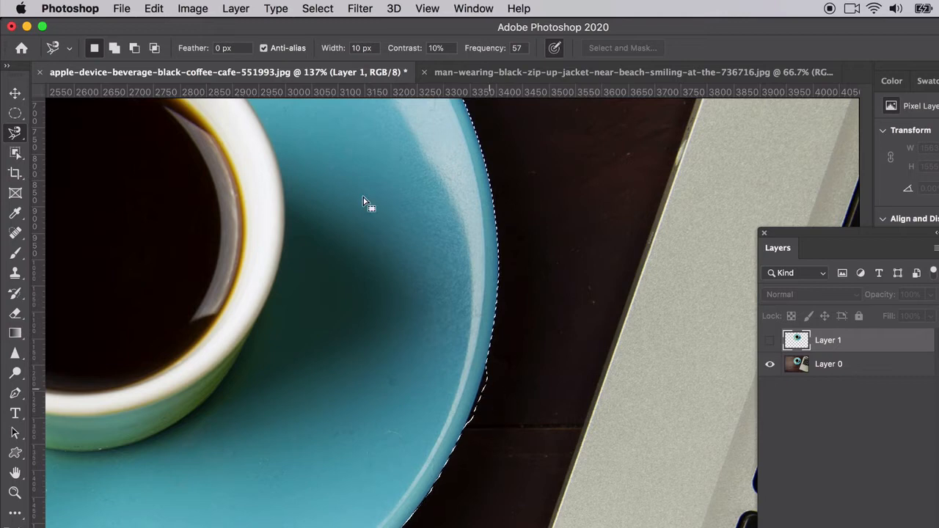
Subtract the strip of wood outside the saucer's lower-right edge from the selection with a Magnetic Lasso loop
click(133, 51)
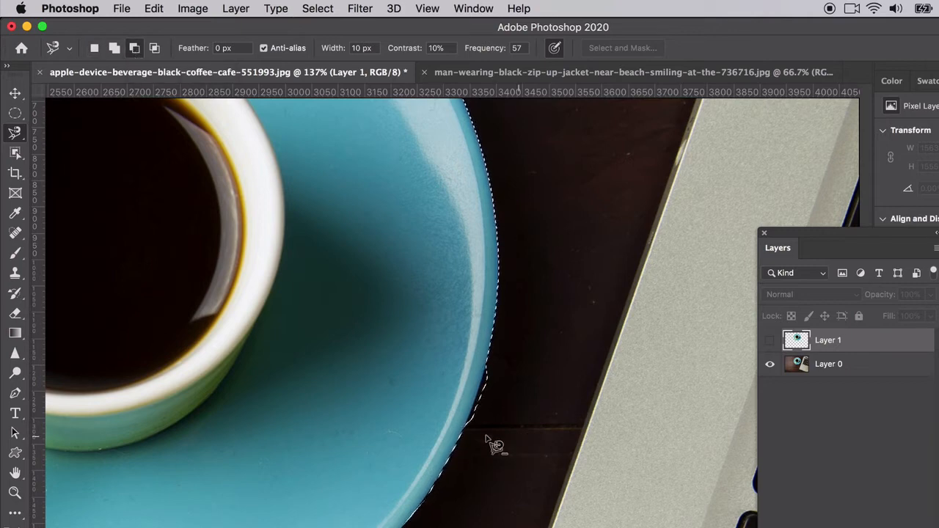
click(463, 432)
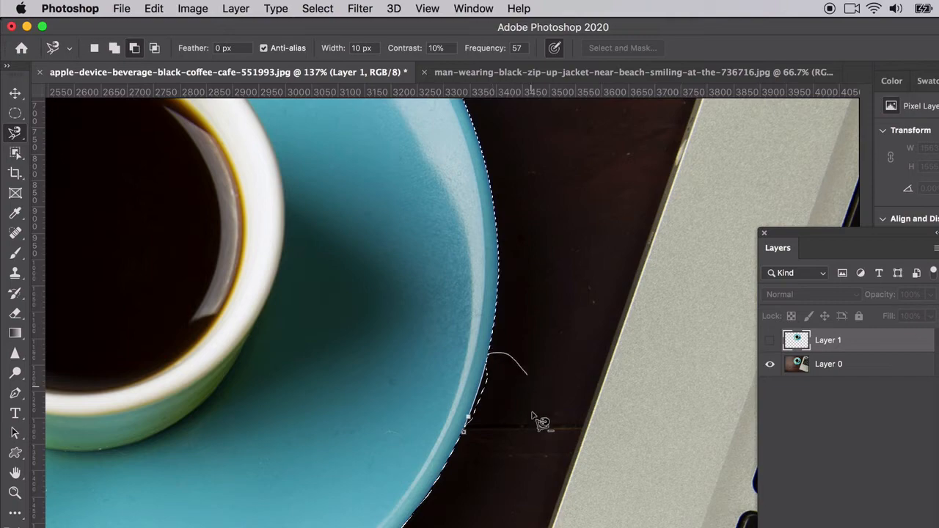
click(477, 441)
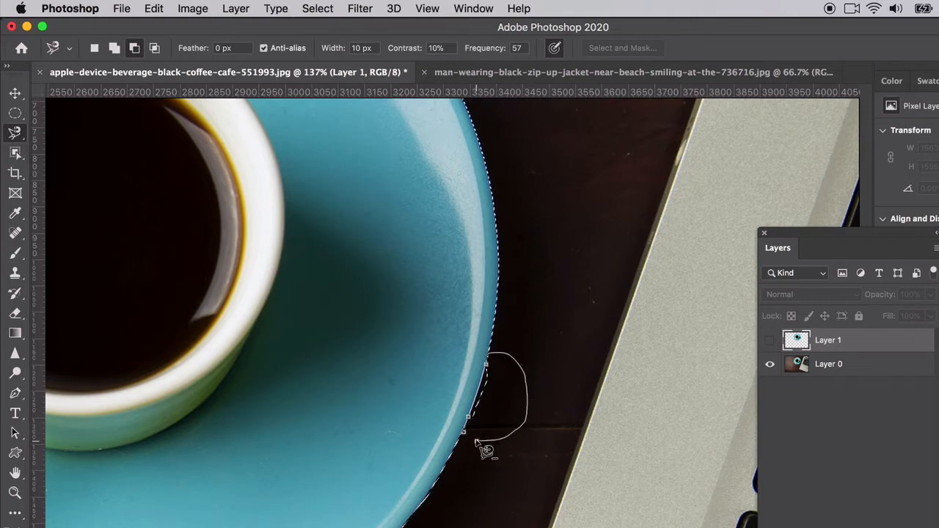
click(467, 436)
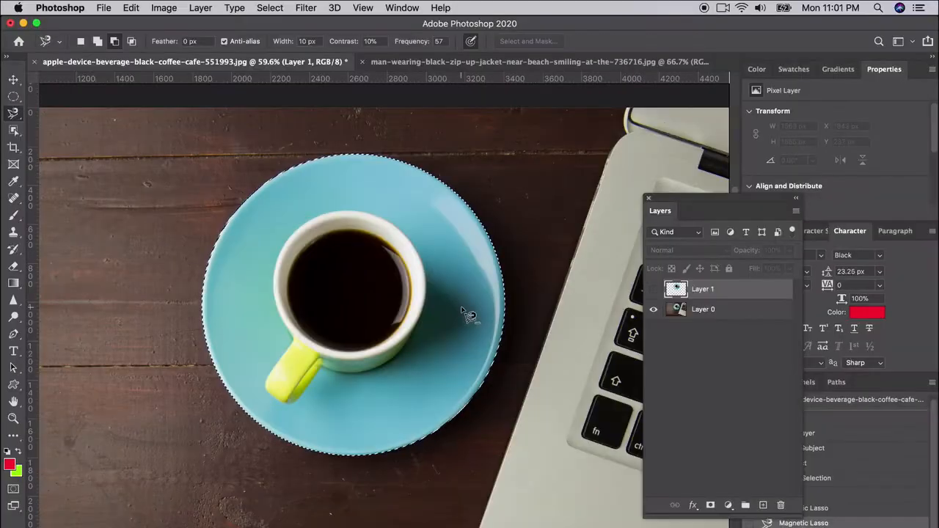
Copy the selected cup and saucer onto a new layer and move the copy onto the wood at the original's lower left
key(super+c)
key(super+v)
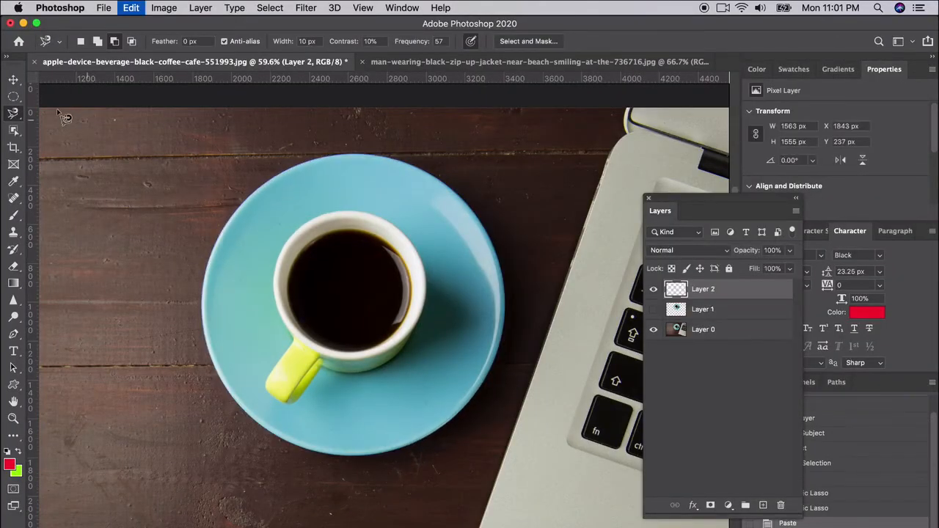
key(v)
scroll(350, 300, down, 1)
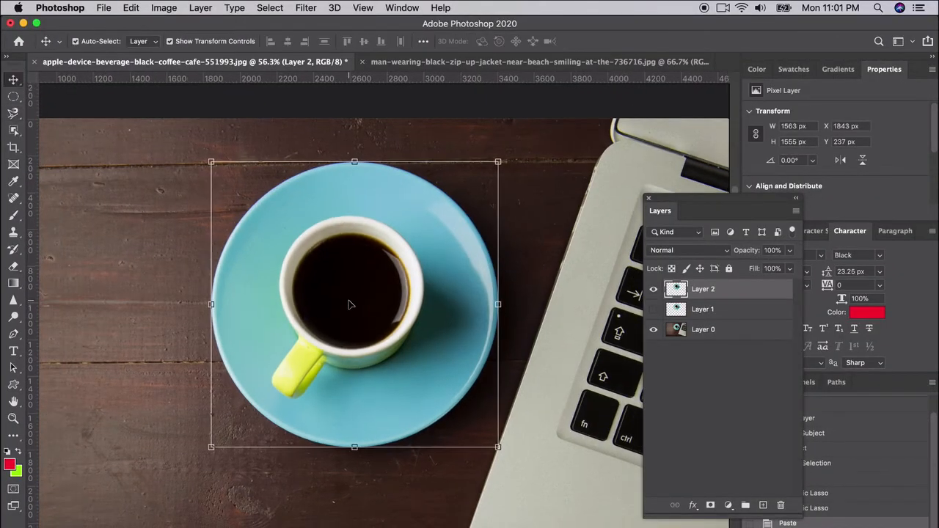
scroll(349, 301, left, 5)
scroll(350, 301, down, 3)
drag(453, 236, 172, 382)
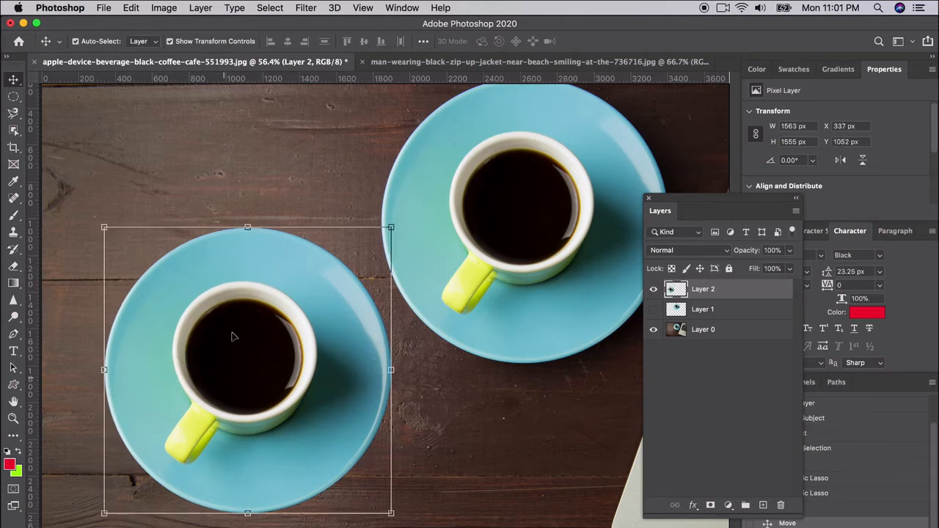
Undo the move of the copied cup and saucer and the paste that created its layer
key(super+z)
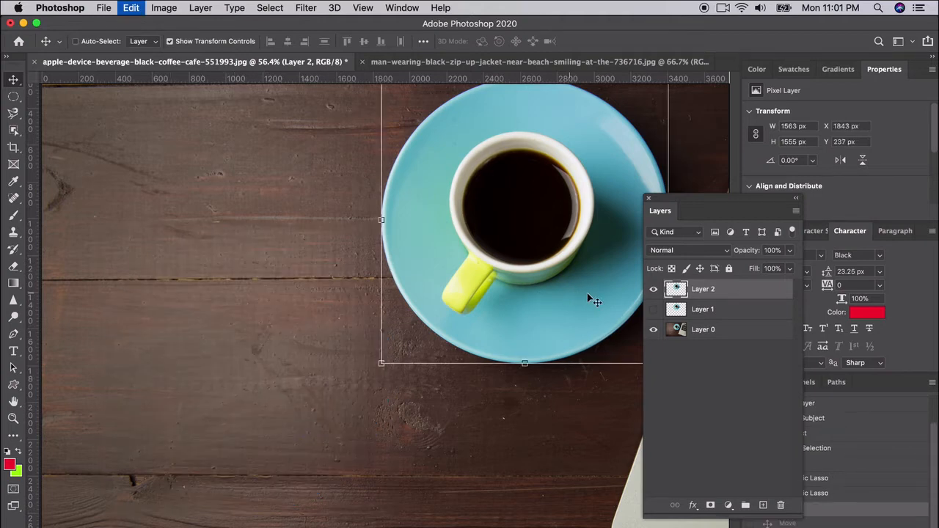
key(super+z)
scroll(386, 285, right, 3)
scroll(389, 283, up, 1)
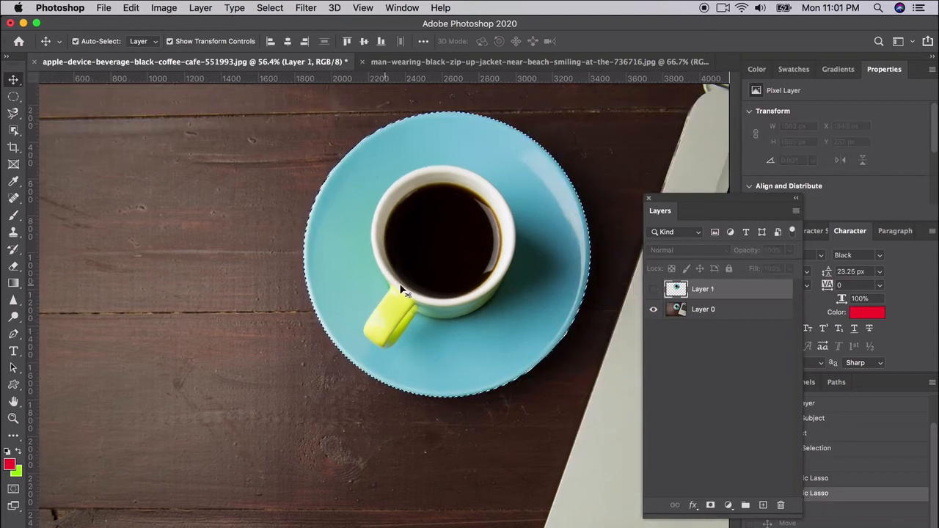
Clear the saucer selection and show the available lasso tool variants
click(15, 98)
key(super+d)
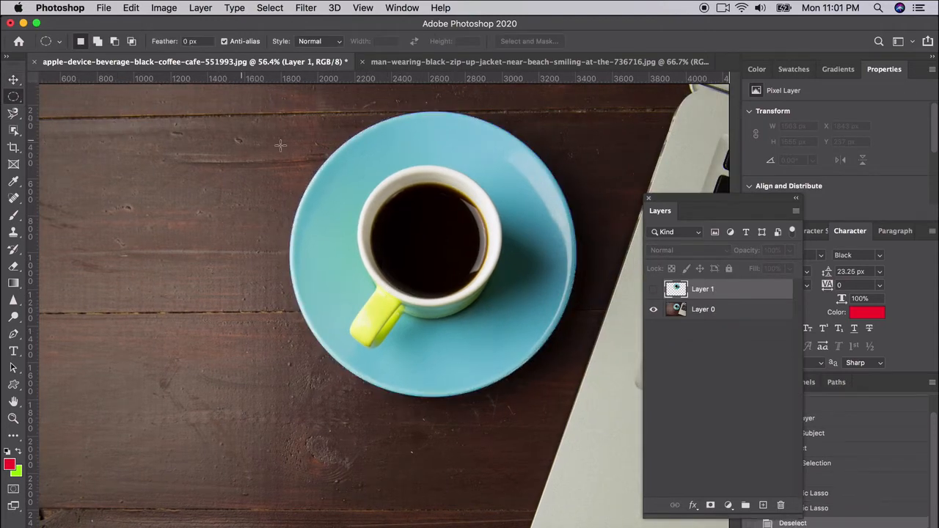
click(13, 113)
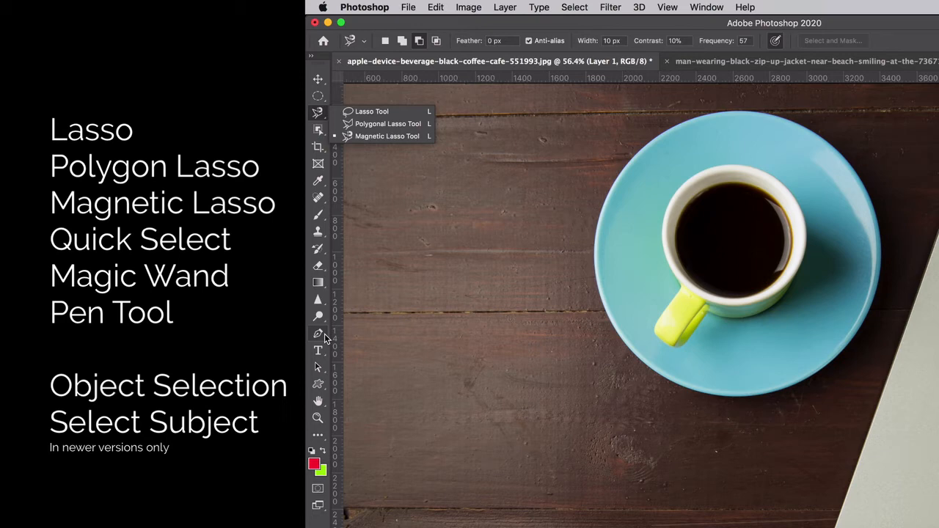
Start a Pen tool path at the cup rim's upper left and curve it around the top and right side
click(319, 334)
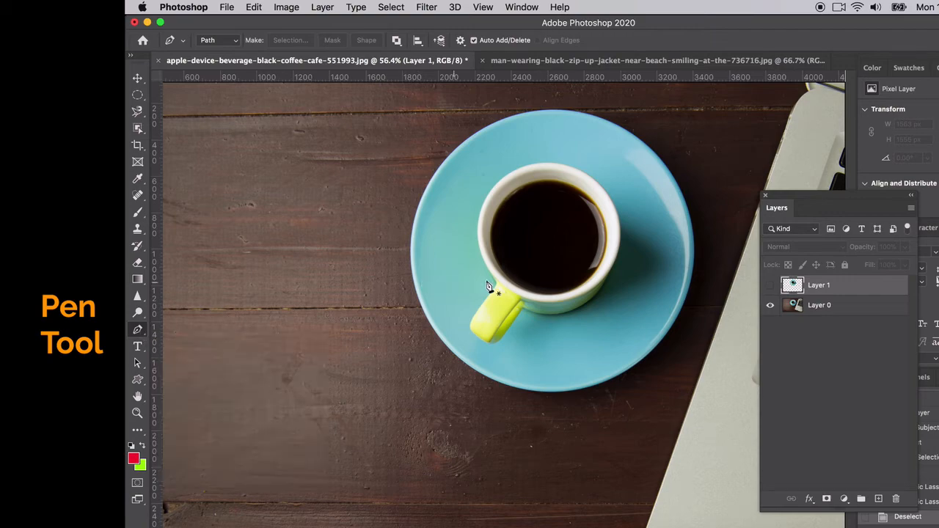
scroll(517, 328, up, 6)
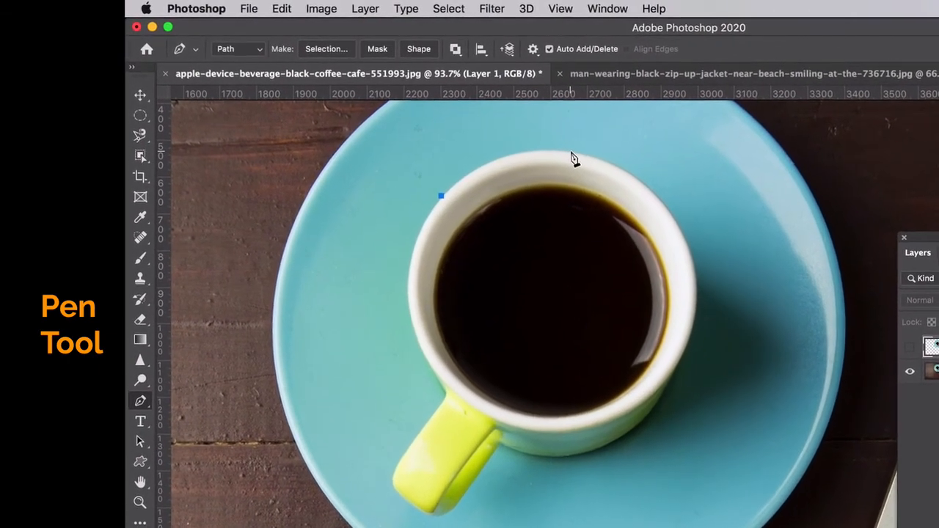
click(504, 131)
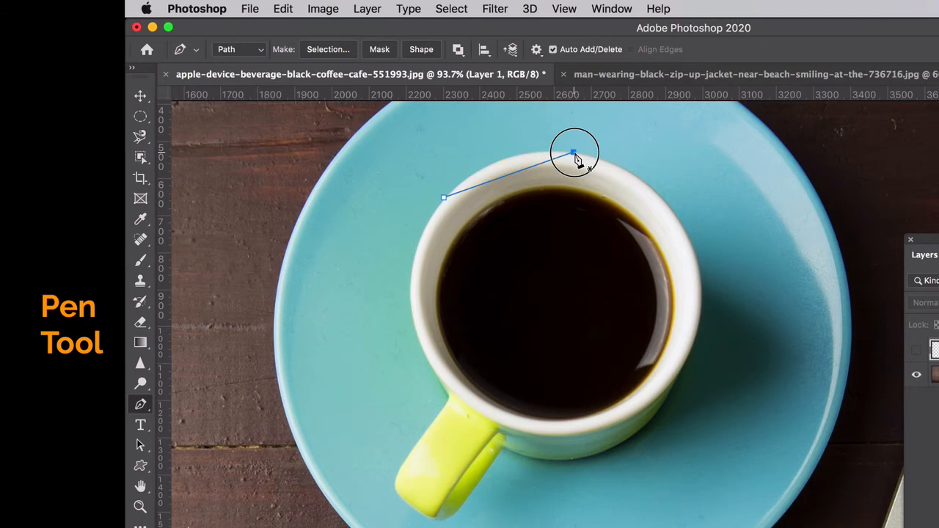
drag(576, 157, 652, 170)
click(679, 222)
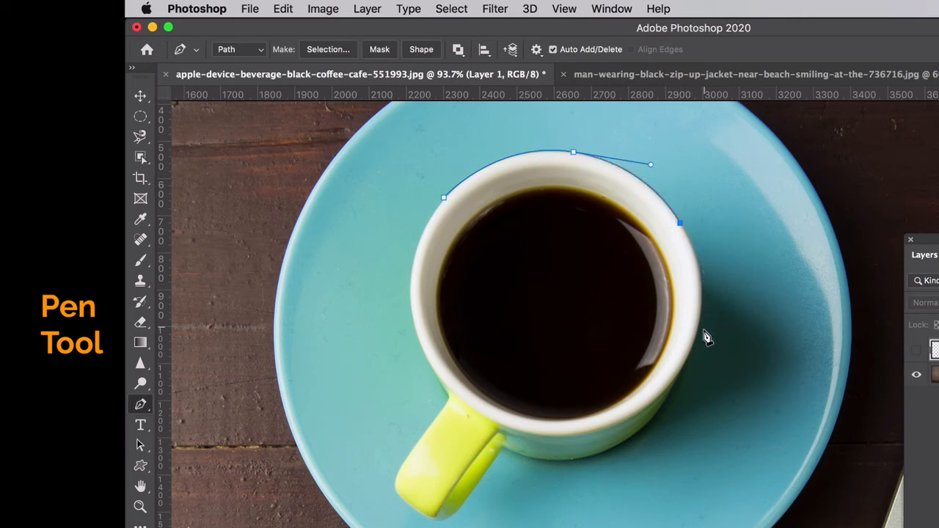
drag(695, 334, 675, 396)
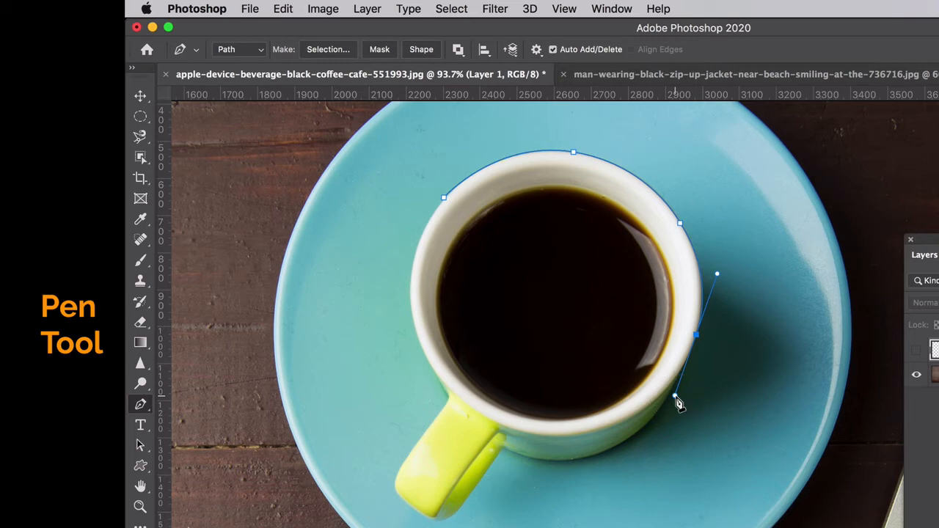
Continue the path along the cup's lower-right body and underside to the handle joint, undoing a misplaced point
click(665, 401)
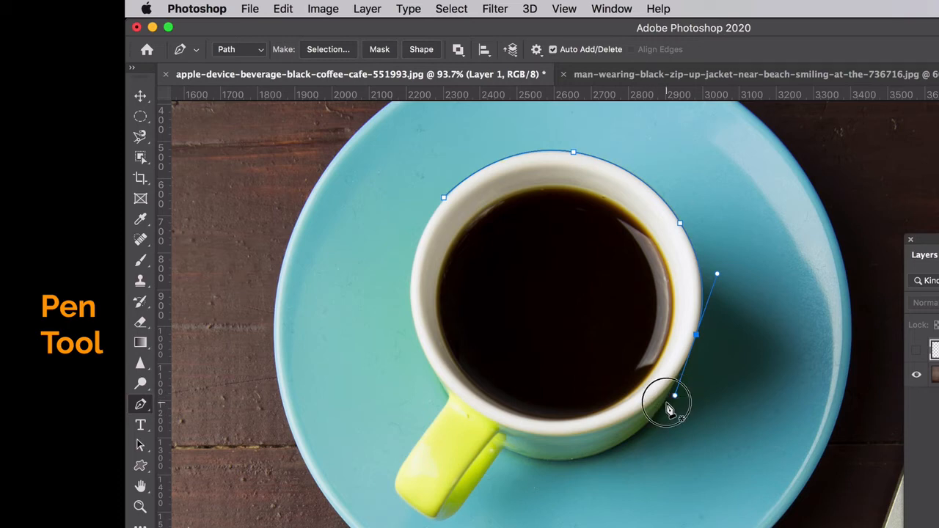
drag(596, 457, 549, 465)
key(super+z)
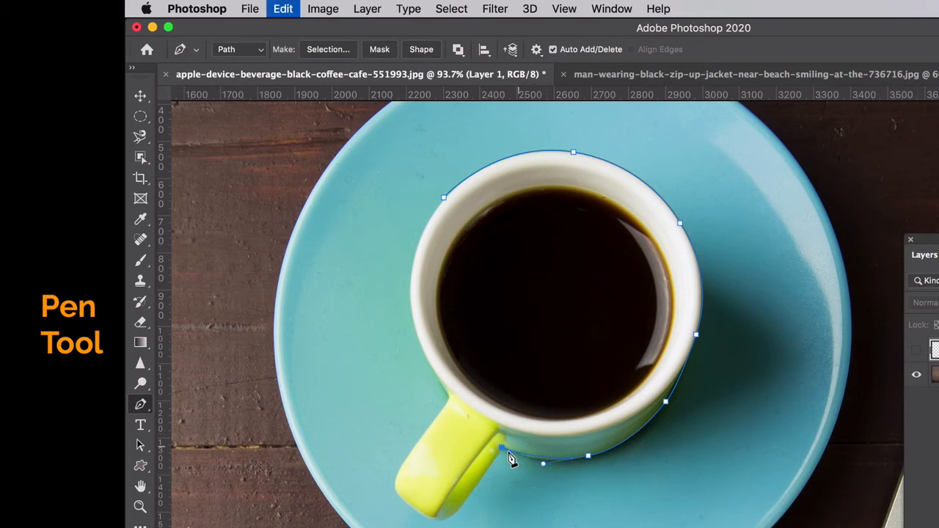
Trace the path down the handle's lower edge and around its rounded end
click(485, 473)
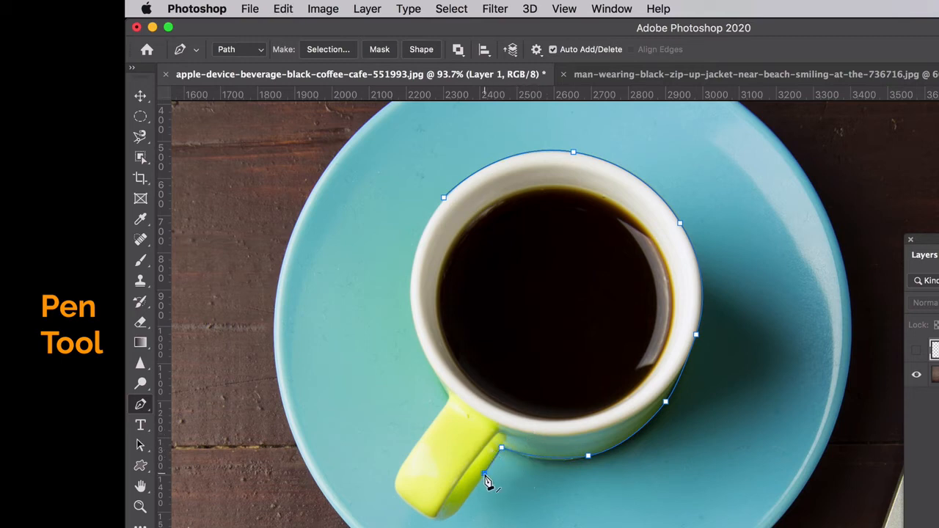
click(462, 506)
drag(447, 518, 438, 519)
click(425, 515)
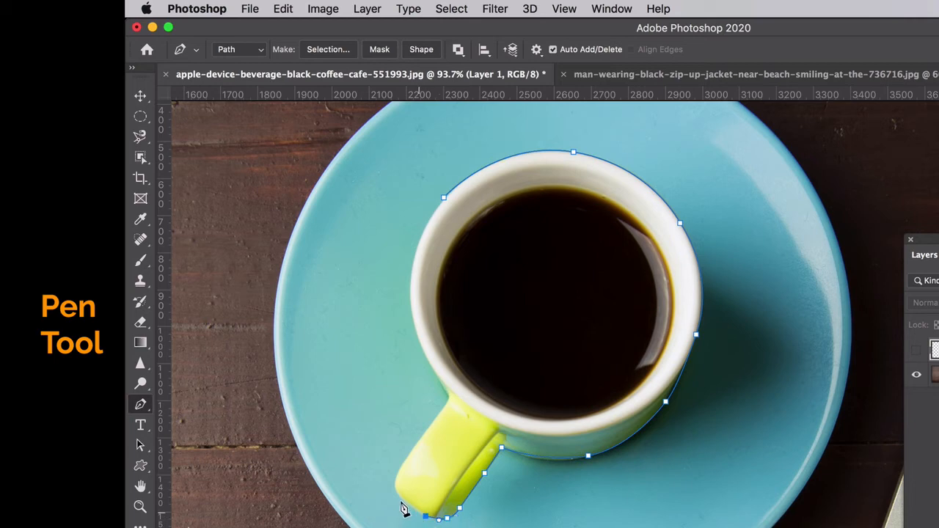
drag(397, 475, 401, 466)
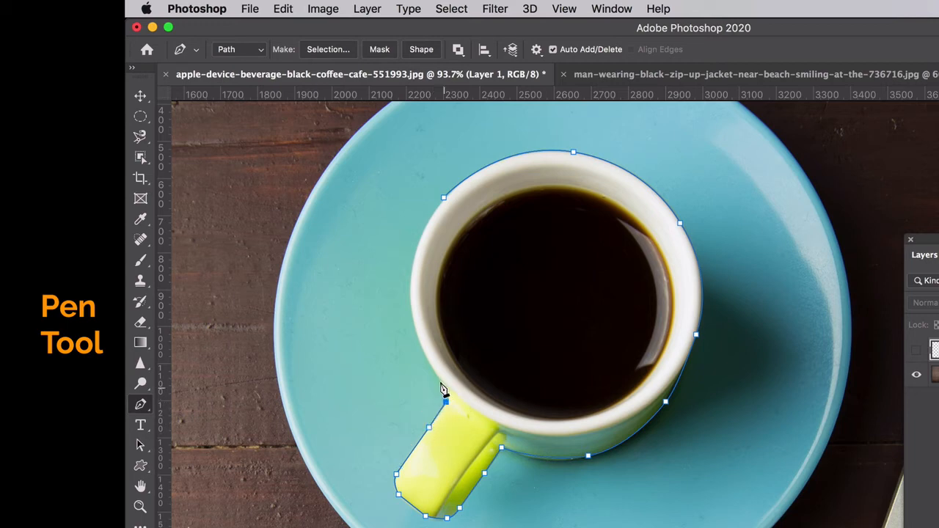
Continue the path up the cup's left side and close it at the starting anchor point
mouse_move(426, 361)
mouse_down()
mouse_move(434, 380)
mouse_move(430, 368)
mouse_up()
drag(409, 292, 411, 253)
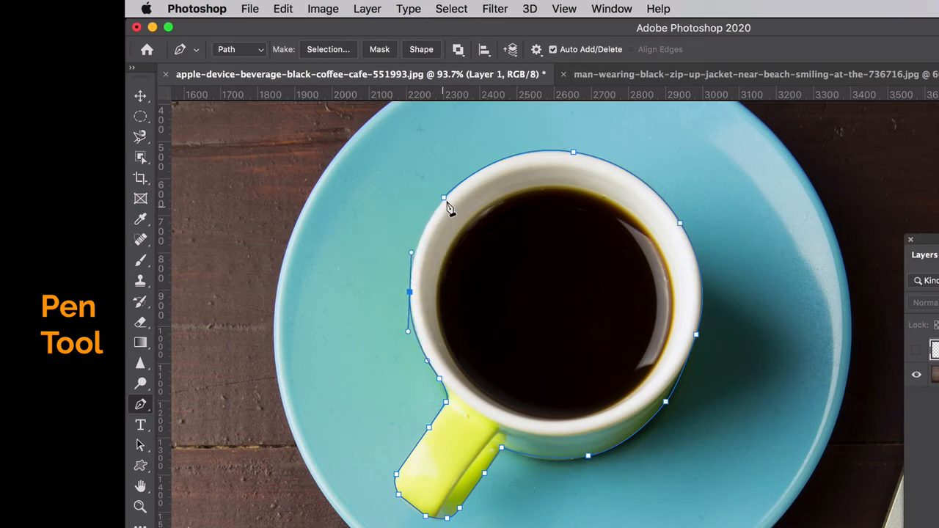
drag(446, 201, 470, 174)
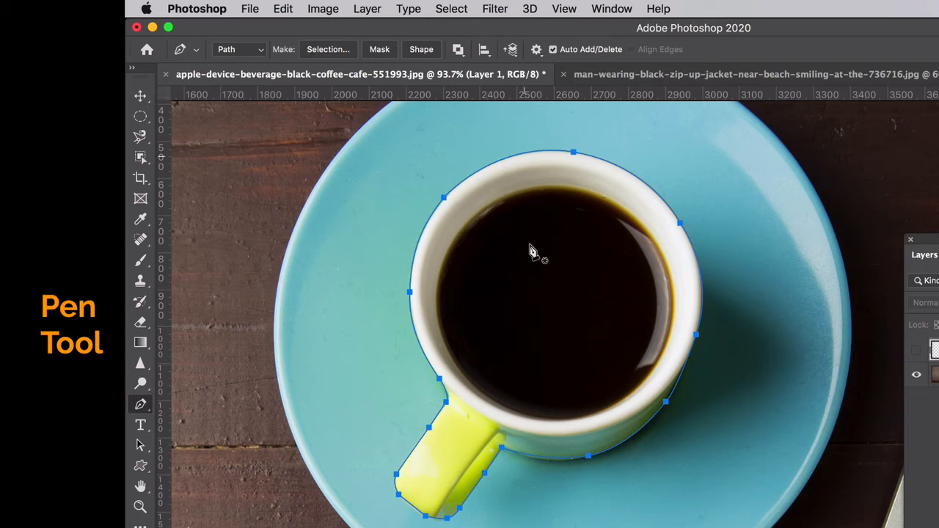
Delete the anchor point on the cup's lower-right edge, try adding it again, and undo the addition
click(665, 403)
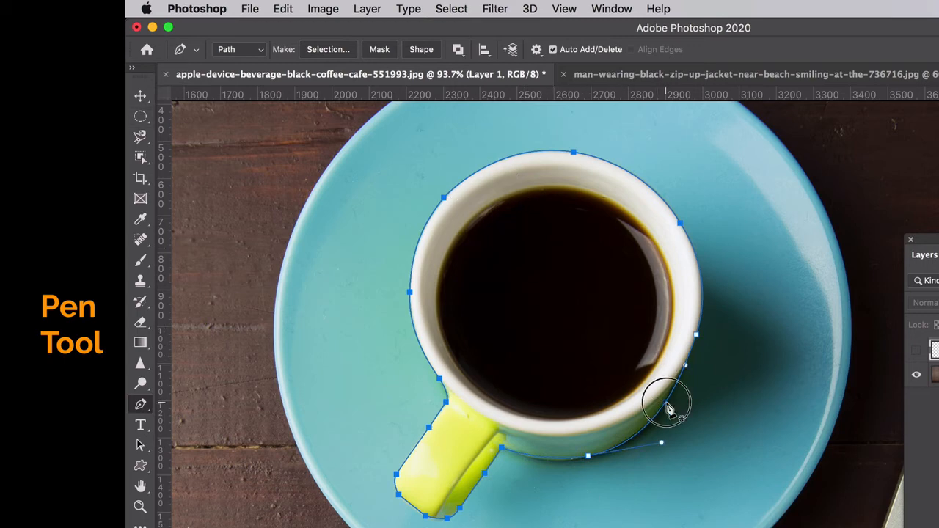
click(666, 404)
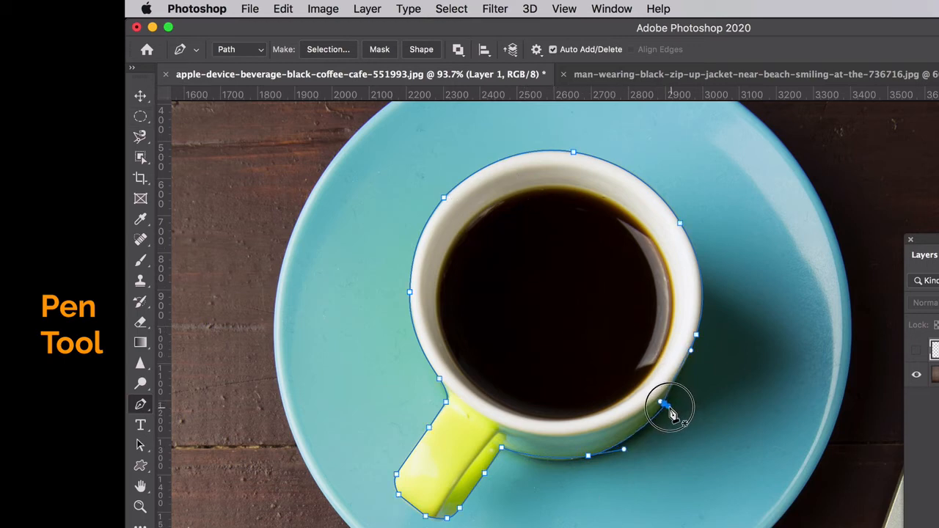
key(super+z)
Refine the path above the handle joint with the Curvature Pen tool by shifting its anchor and adding points along the cup edge
scroll(672, 421, up, 3)
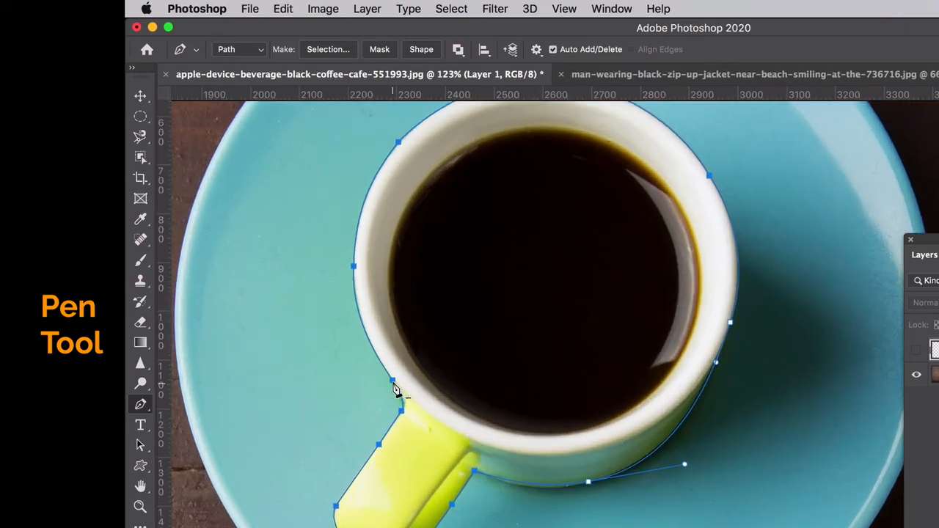
click(393, 383)
click(140, 403)
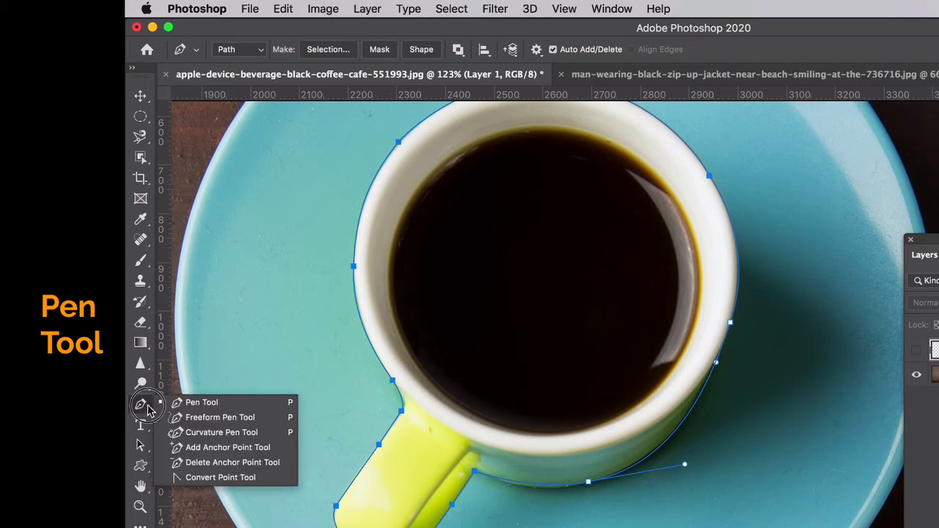
click(221, 432)
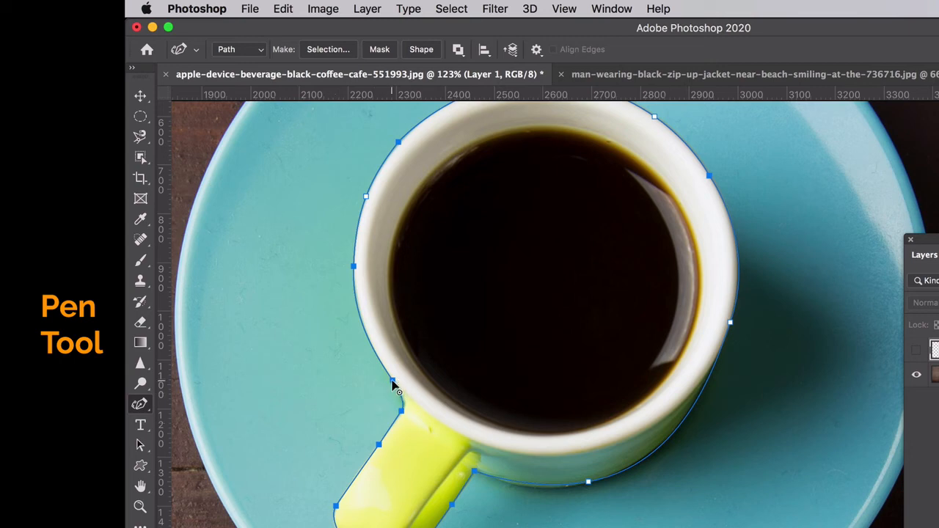
mouse_move(392, 380)
mouse_down()
mouse_move(381, 384)
mouse_move(387, 377)
mouse_up()
click(367, 337)
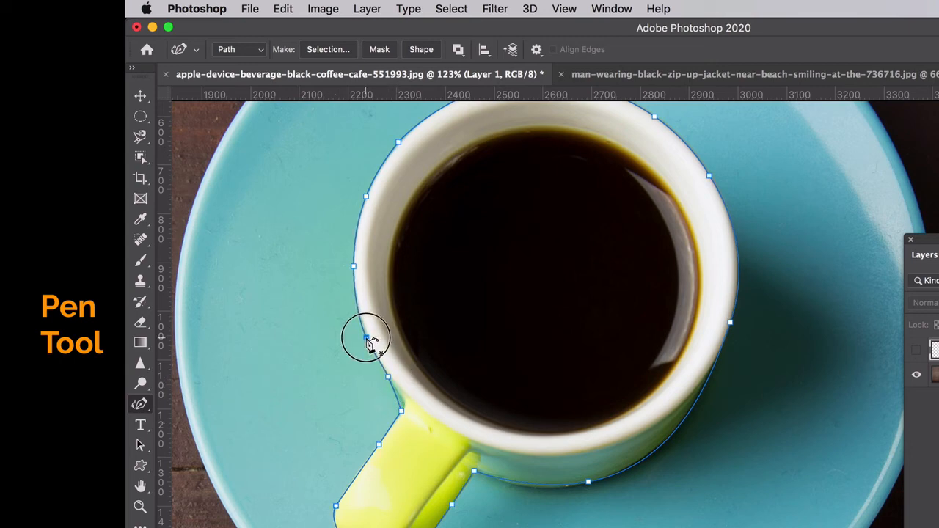
click(400, 401)
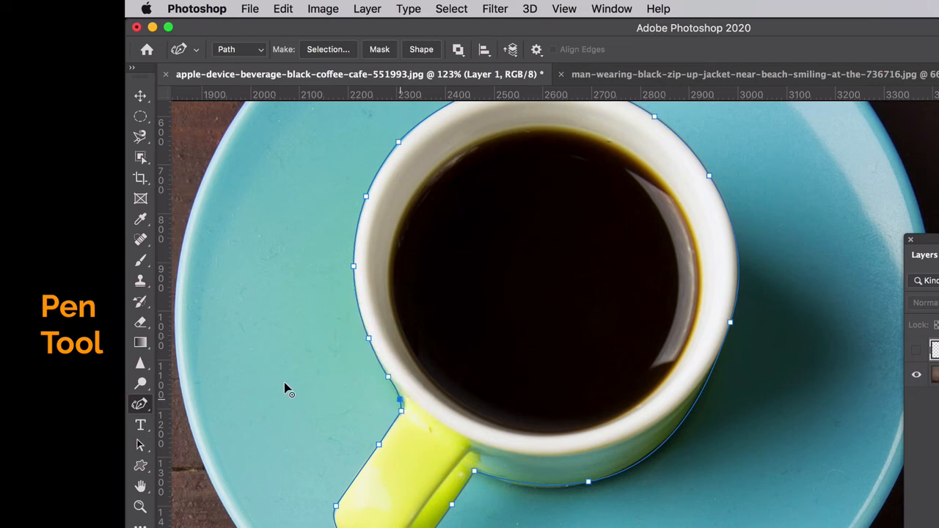
click(140, 404)
drag(140, 405, 198, 435)
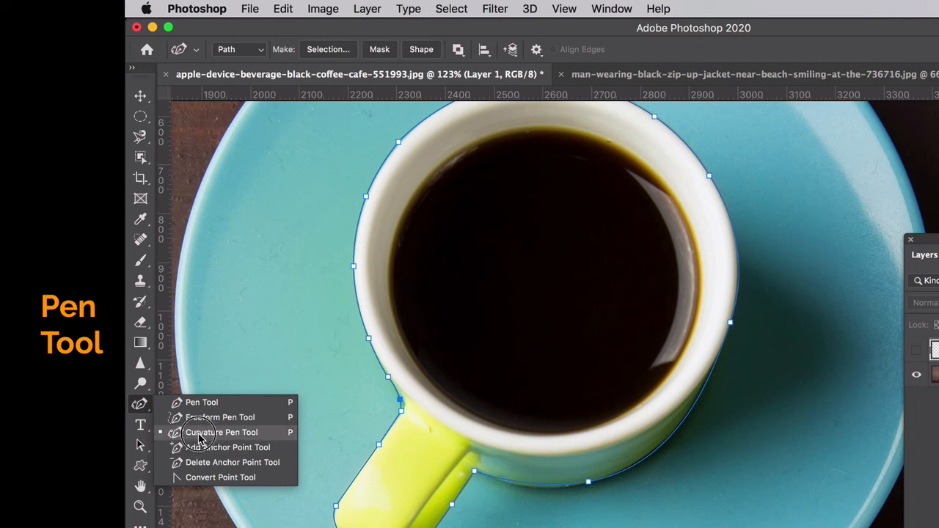
drag(199, 436, 138, 404)
Switch to the Move tool and float the Paths palette over the image beside the cup
click(143, 100)
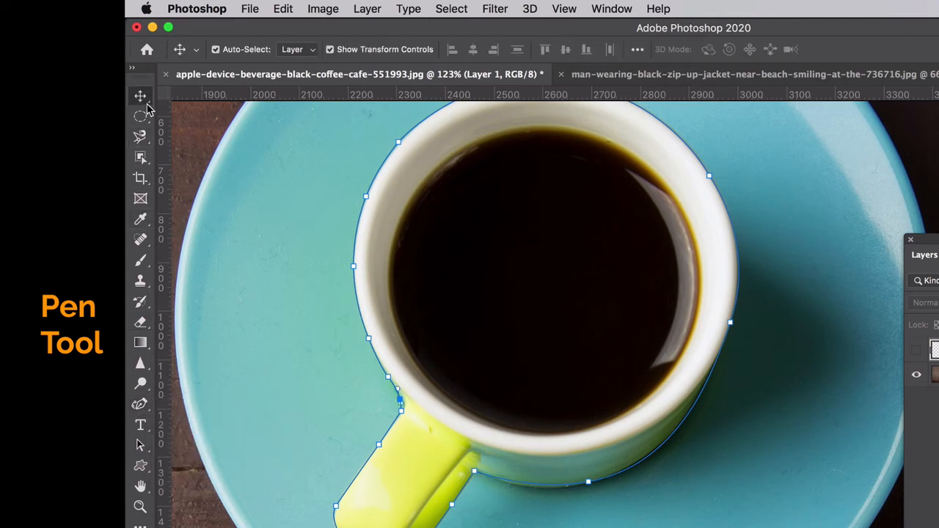
scroll(441, 391, down, 2)
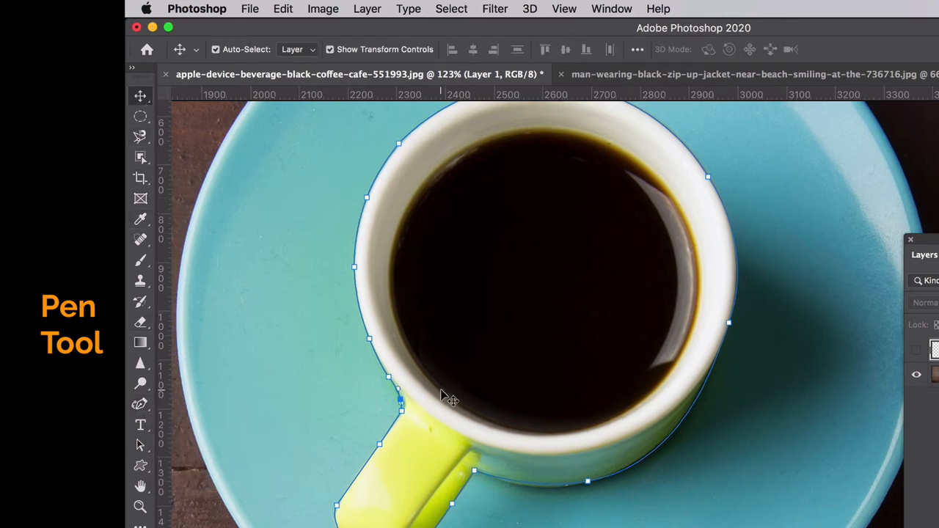
scroll(441, 393, down, 3)
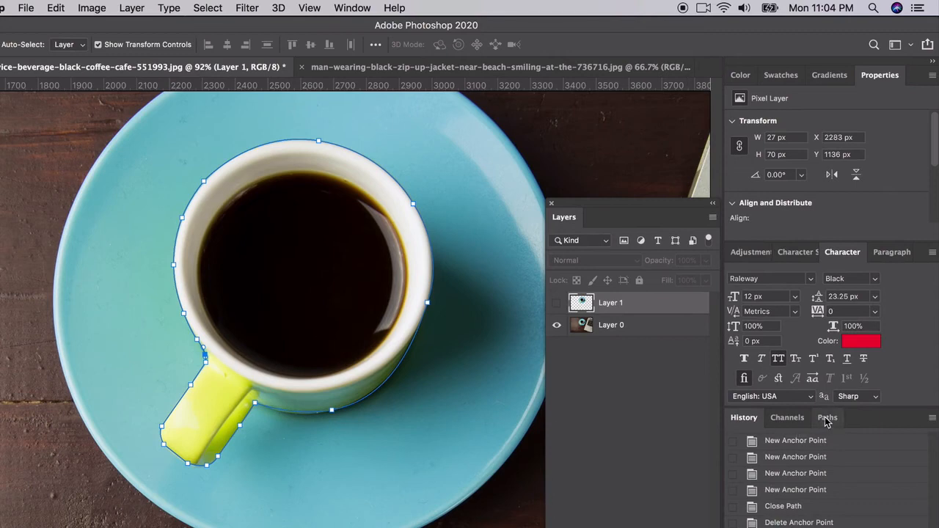
click(827, 418)
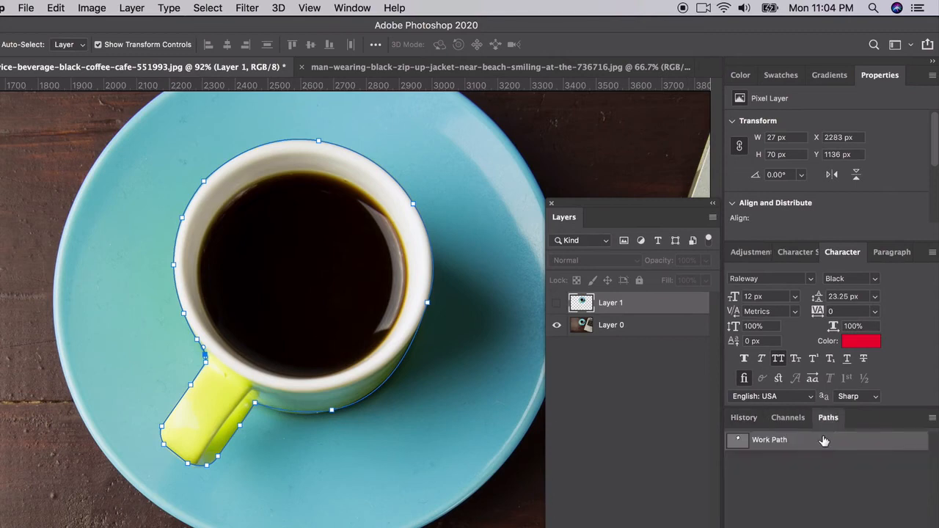
drag(828, 428, 562, 229)
drag(533, 260, 58, 180)
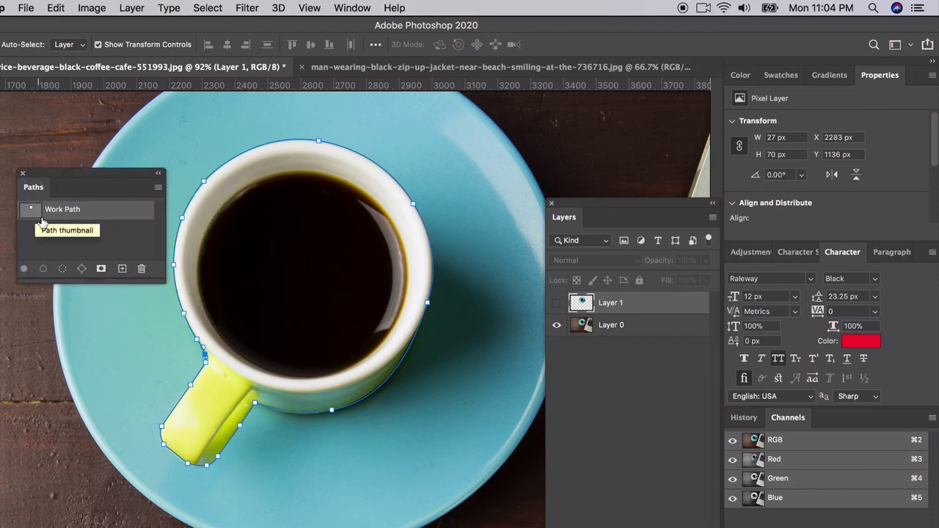
Convert the cup's work path into a new anti-aliased selection with a feather radius of 0 pixels
right_click(95, 214)
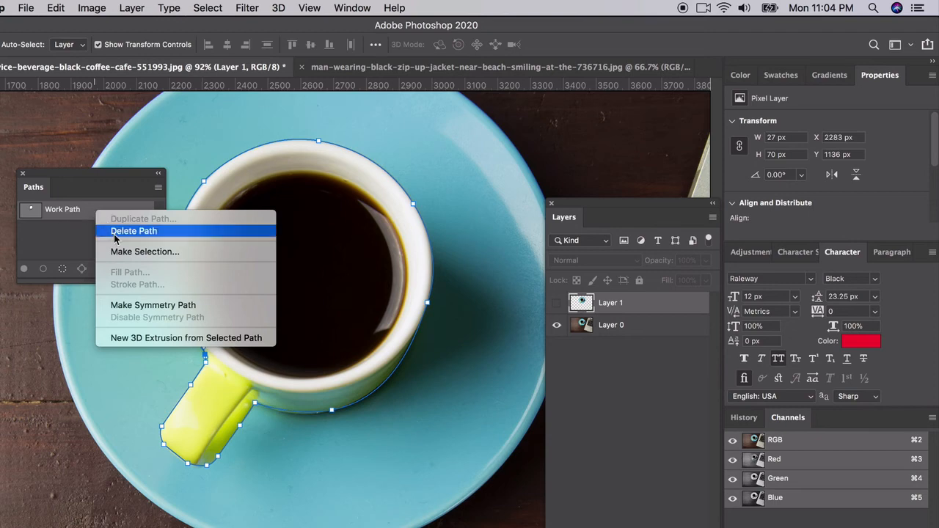
click(131, 251)
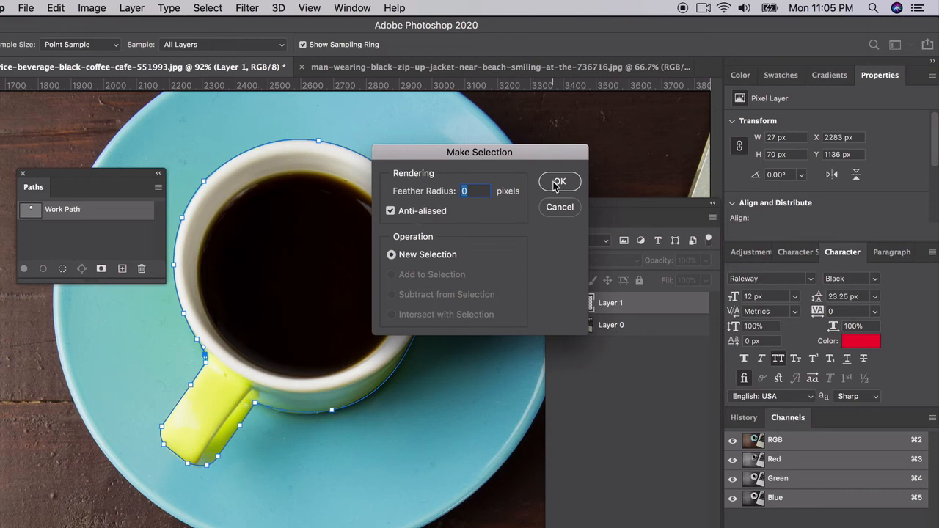
click(555, 184)
key(v)
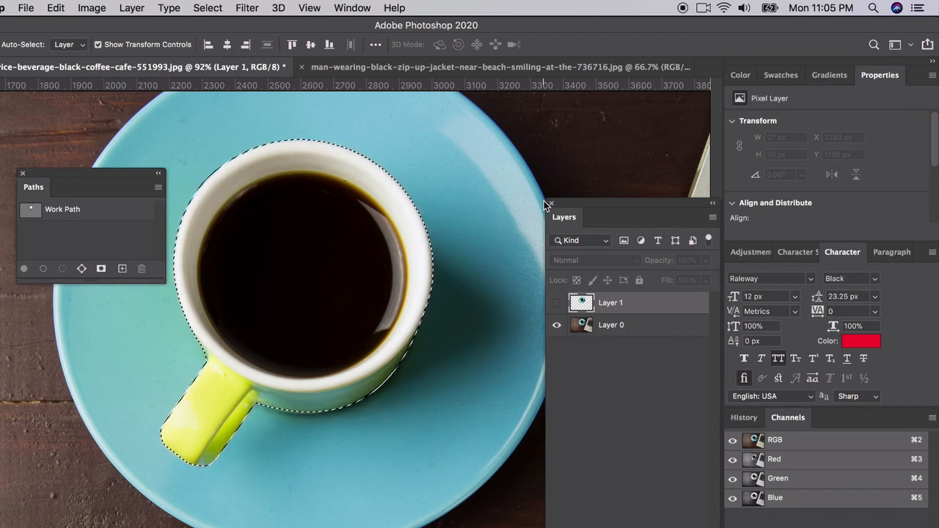
Copy the selected cup from Layer 0 onto a new layer and dock the Paths palette back beside Channels
click(608, 325)
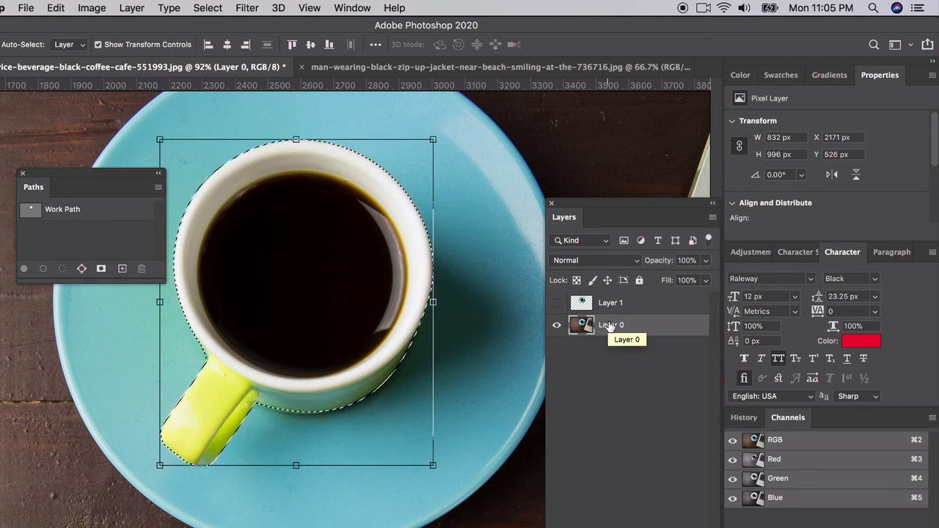
key(super+v)
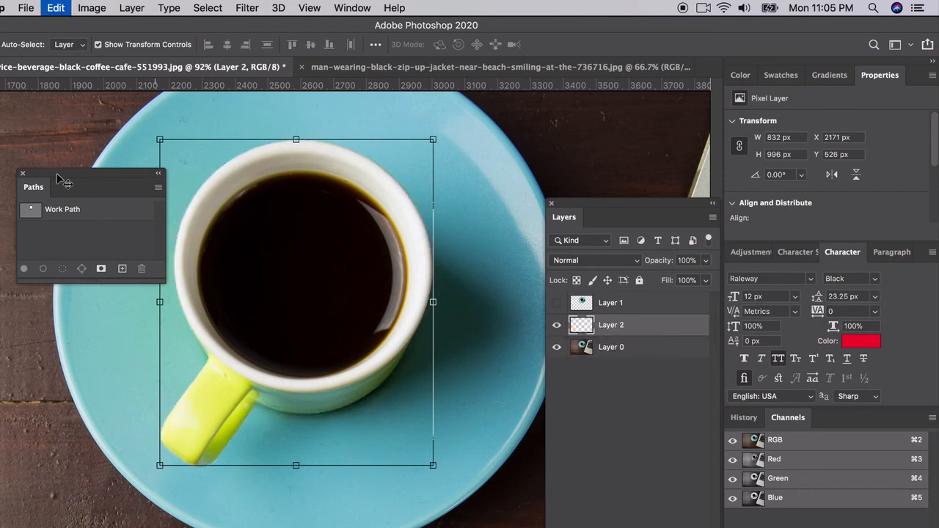
drag(65, 182, 840, 425)
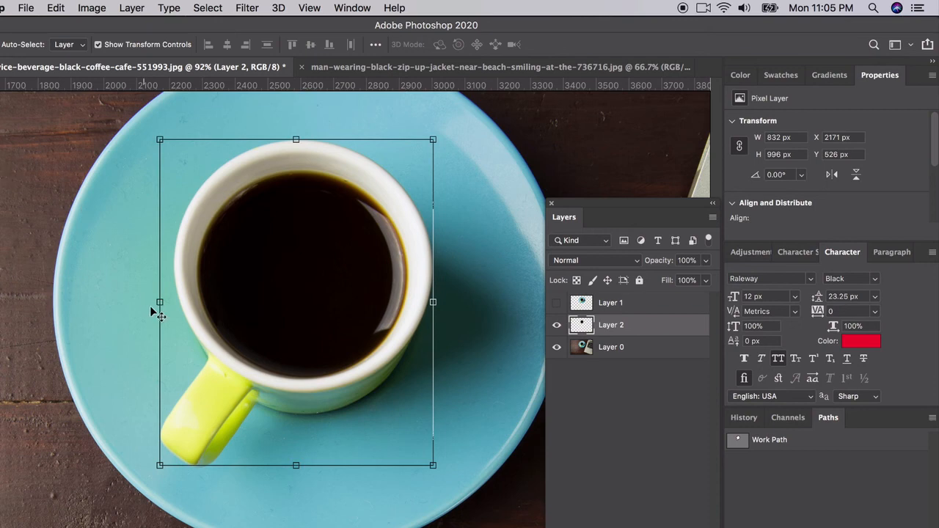
Move the copied cup off the saucer onto the bare wood, to about X 655 px and Y 1081 px
scroll(162, 325, down, 4)
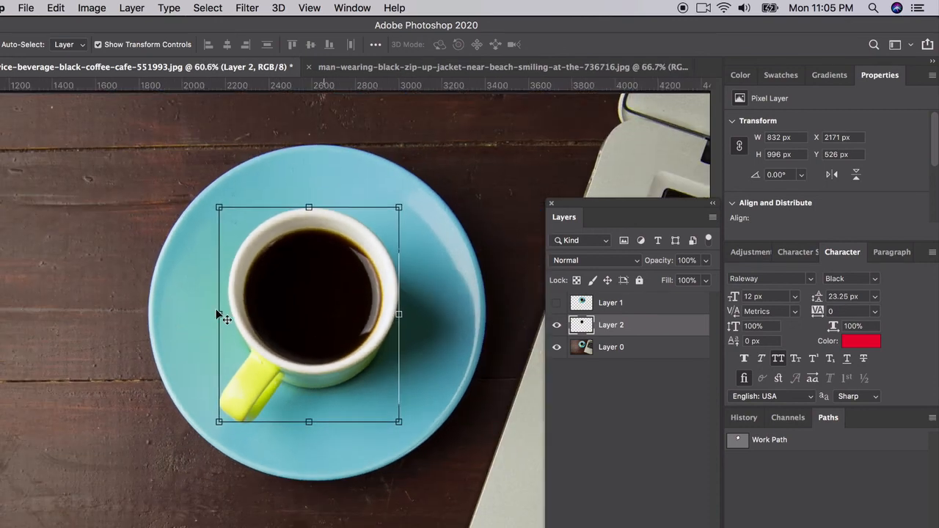
drag(301, 300, 84, 379)
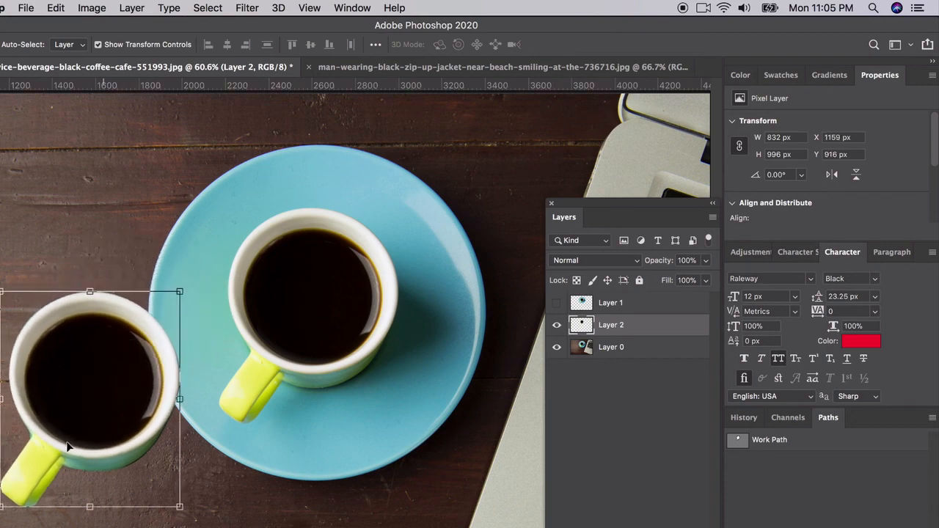
scroll(120, 422, up, 3)
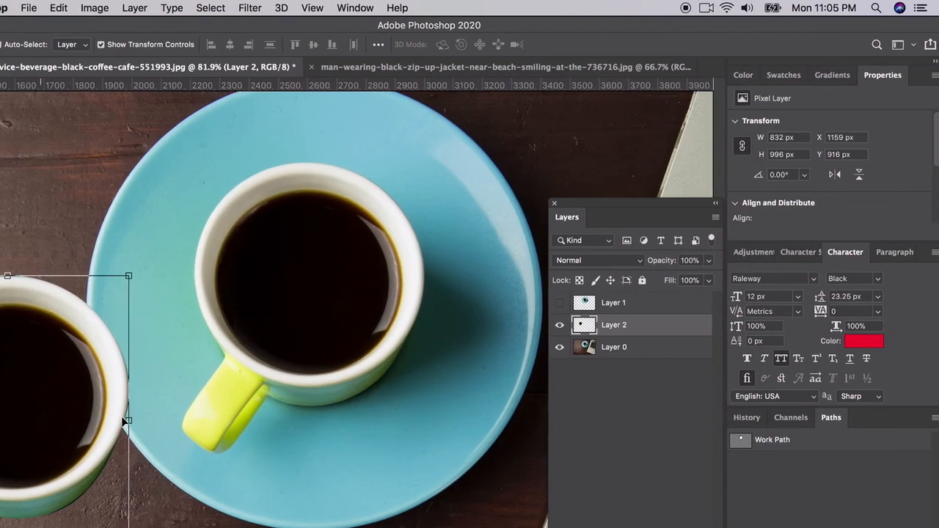
scroll(121, 416, left, 6)
scroll(157, 411, left, 2)
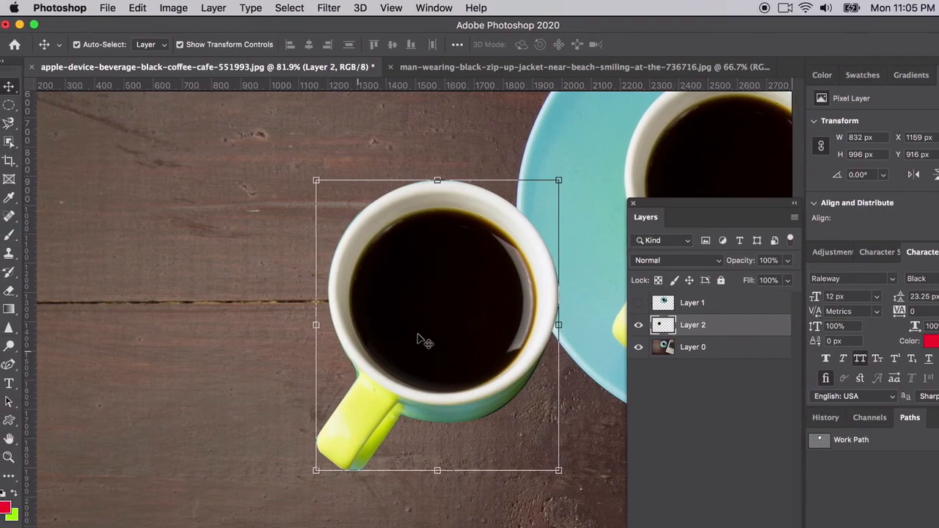
scroll(383, 335, left, 5)
scroll(383, 335, down, 3)
click(372, 341)
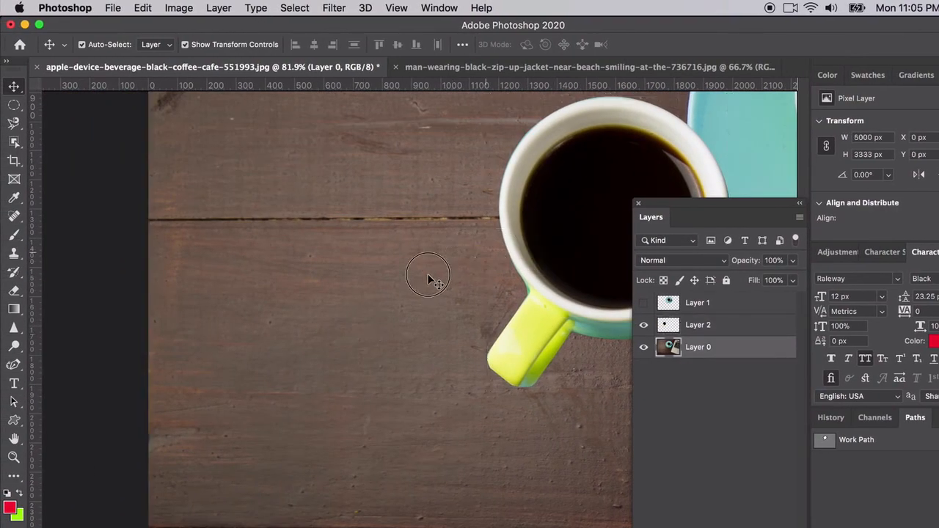
drag(555, 254, 409, 302)
scroll(431, 360, up, 5)
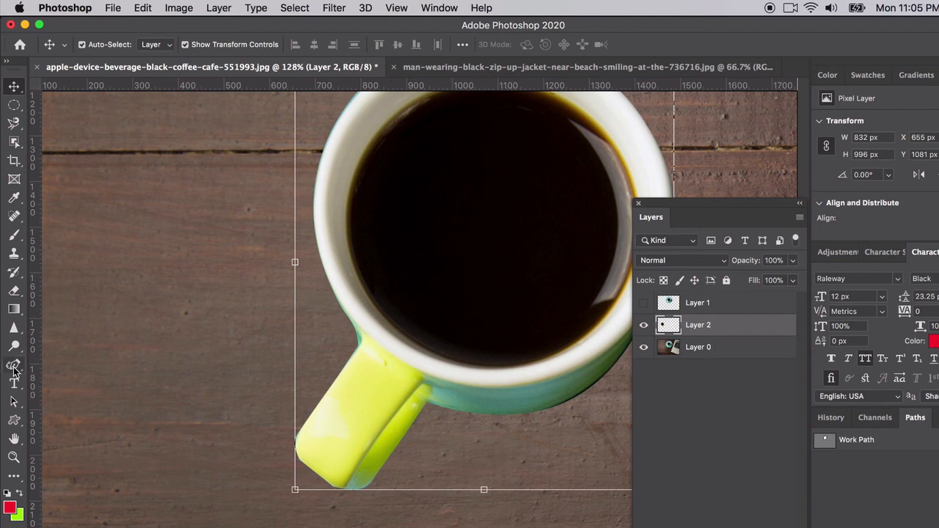
Draw a closed Pen tool path around the leftover teal fringe on the copied cup's edge, just above the handle joint
drag(14, 370, 66, 363)
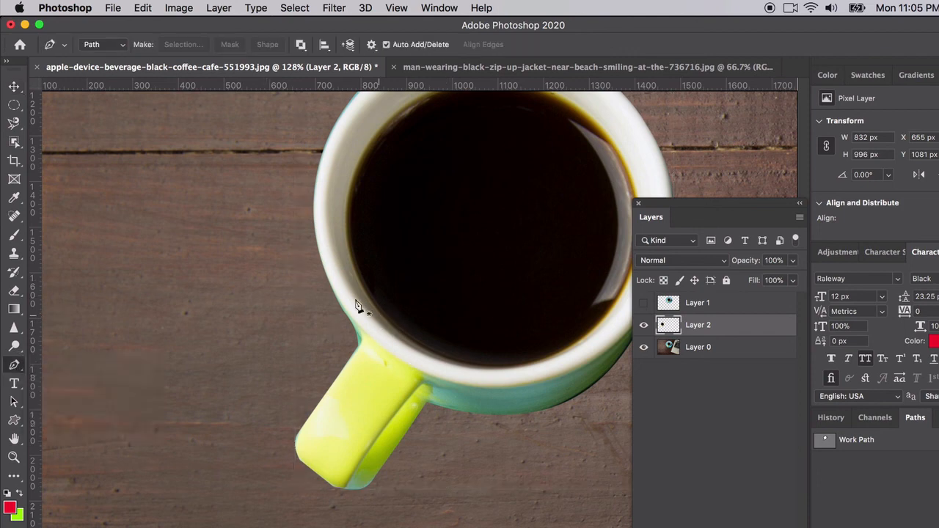
click(331, 291)
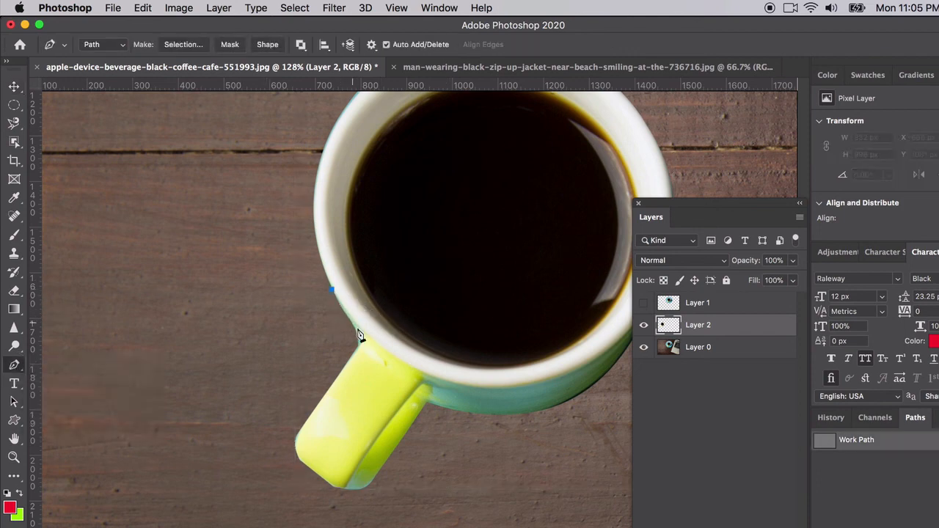
click(360, 336)
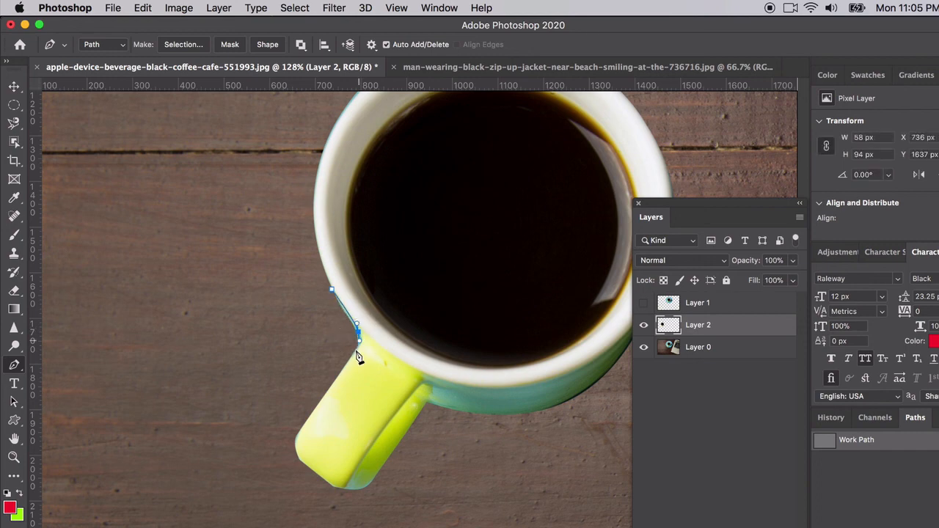
drag(355, 356, 295, 382)
scroll(352, 360, up, 3)
click(278, 373)
click(285, 263)
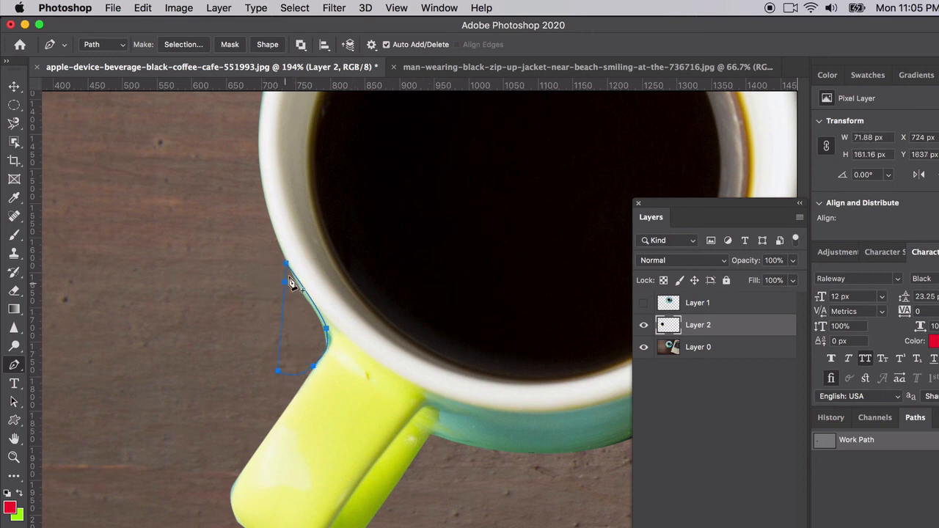
Make a new anti-aliased selection from the fringe path with a feather radius of 0 pixels
right_click(314, 307)
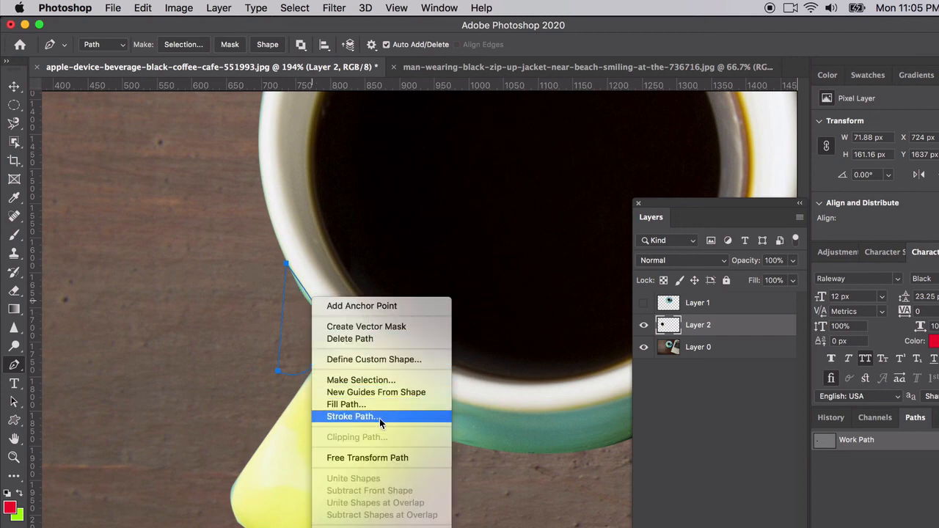
click(361, 380)
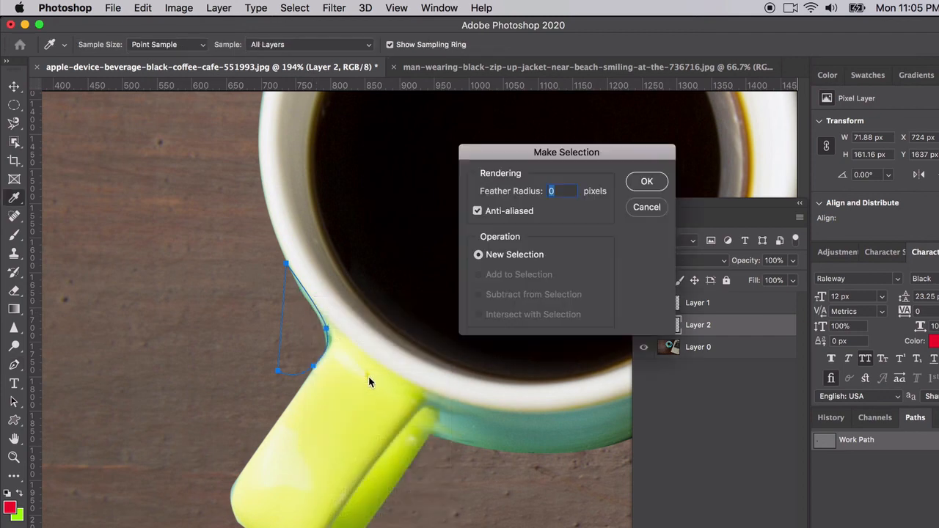
click(635, 184)
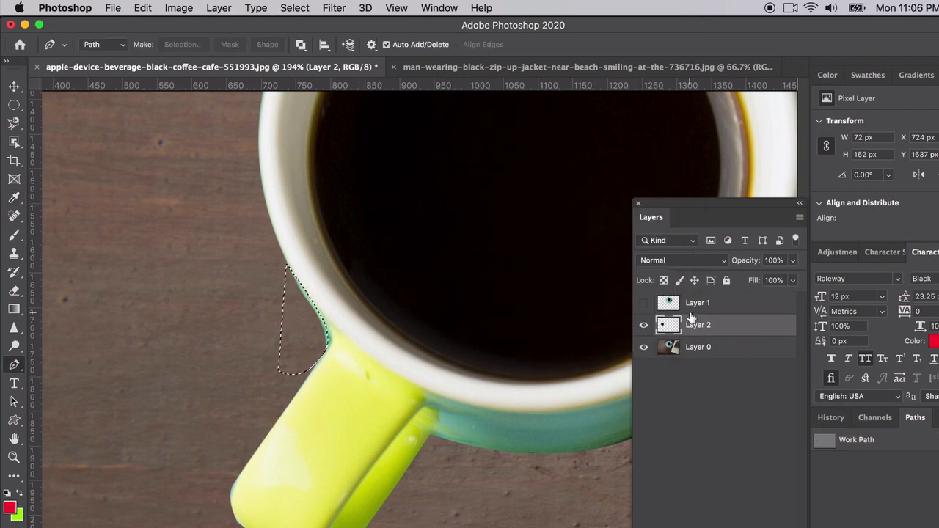
Delete the selected teal fringe from Layer 2 and clear the selection with the Elliptical Marquee tool
click(643, 325)
click(643, 325)
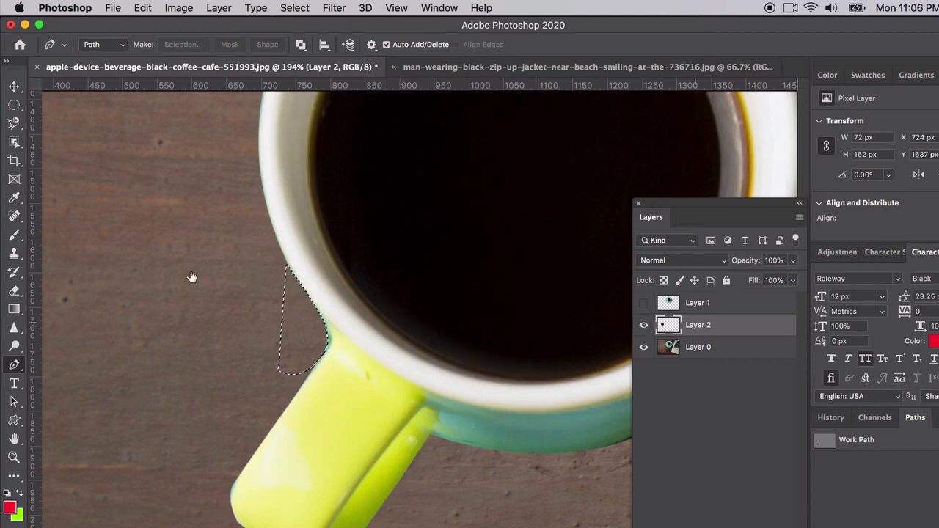
click(14, 105)
click(262, 311)
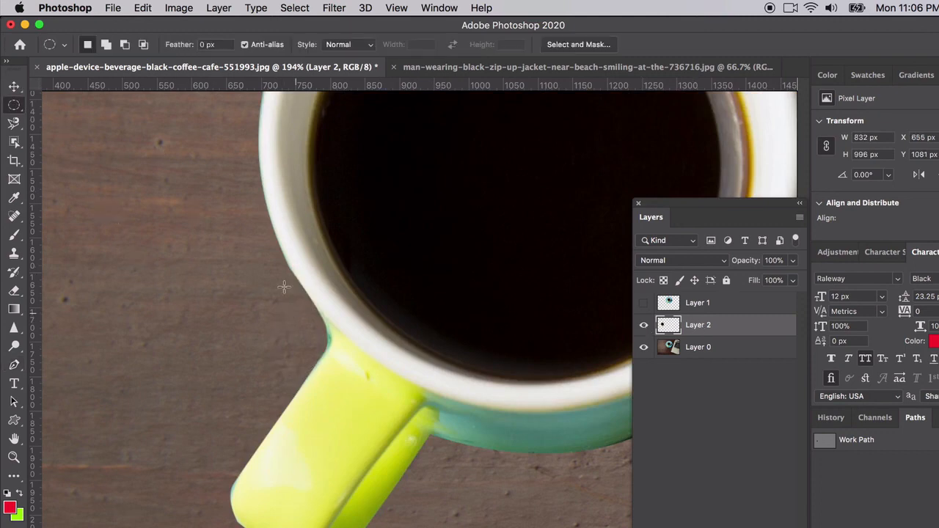